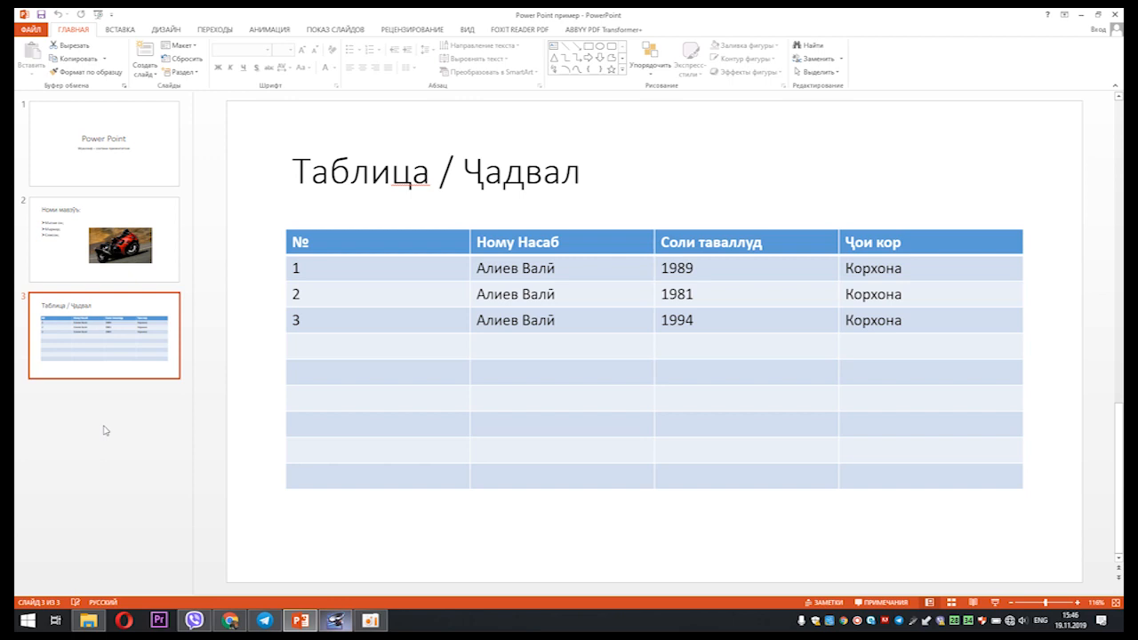
- Add a new title-and-content slide after the table slide
right_click(105, 430)
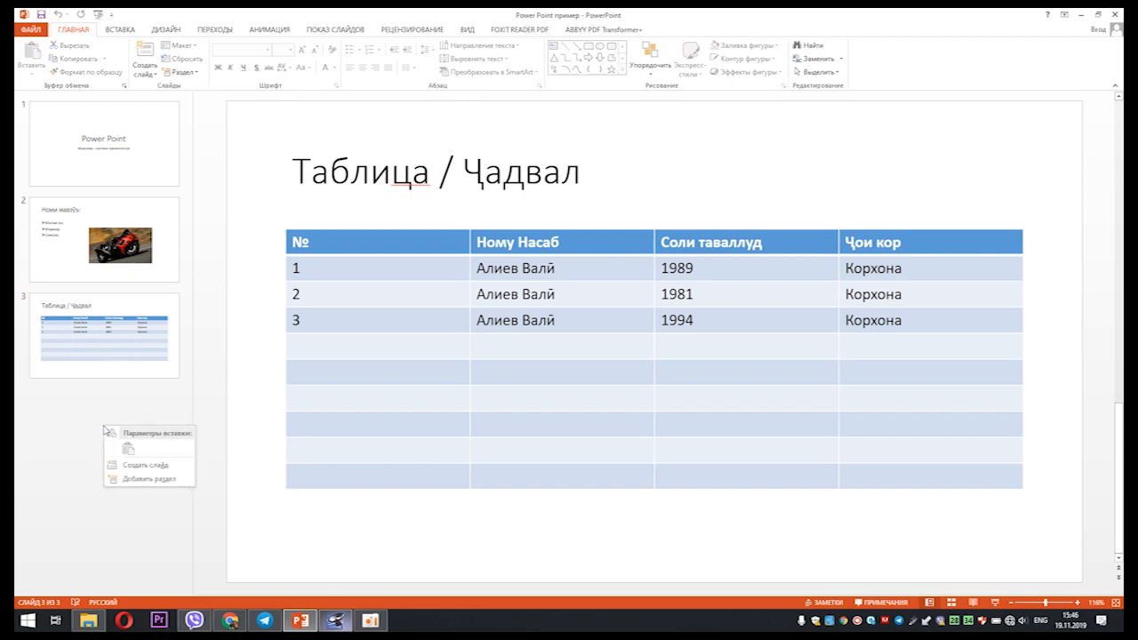
left_click(91, 461)
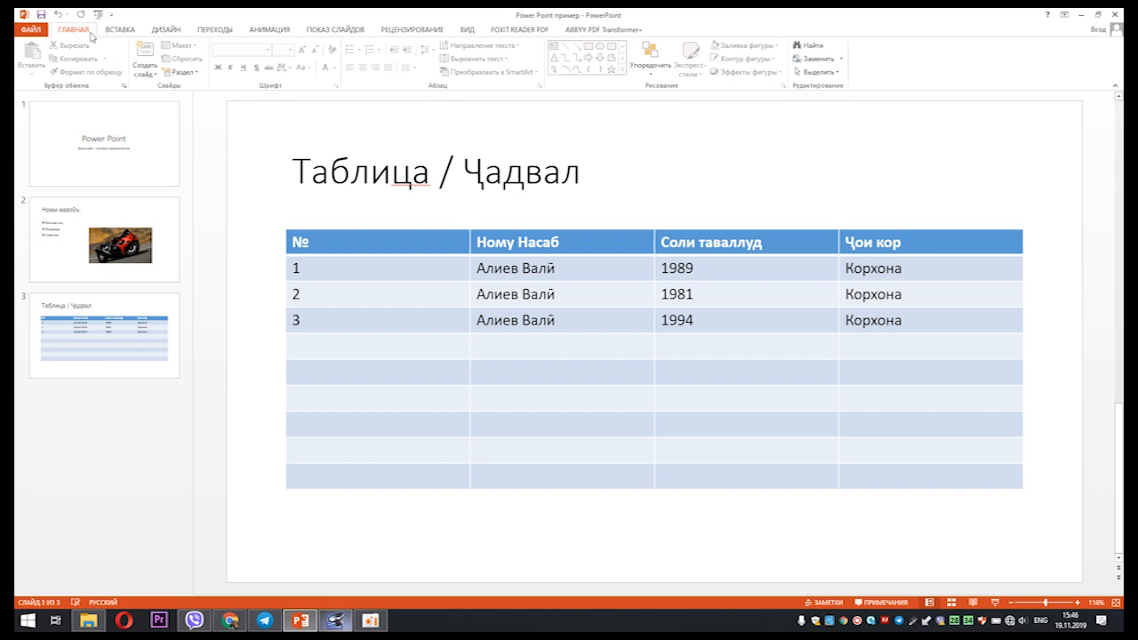
left_click(145, 55)
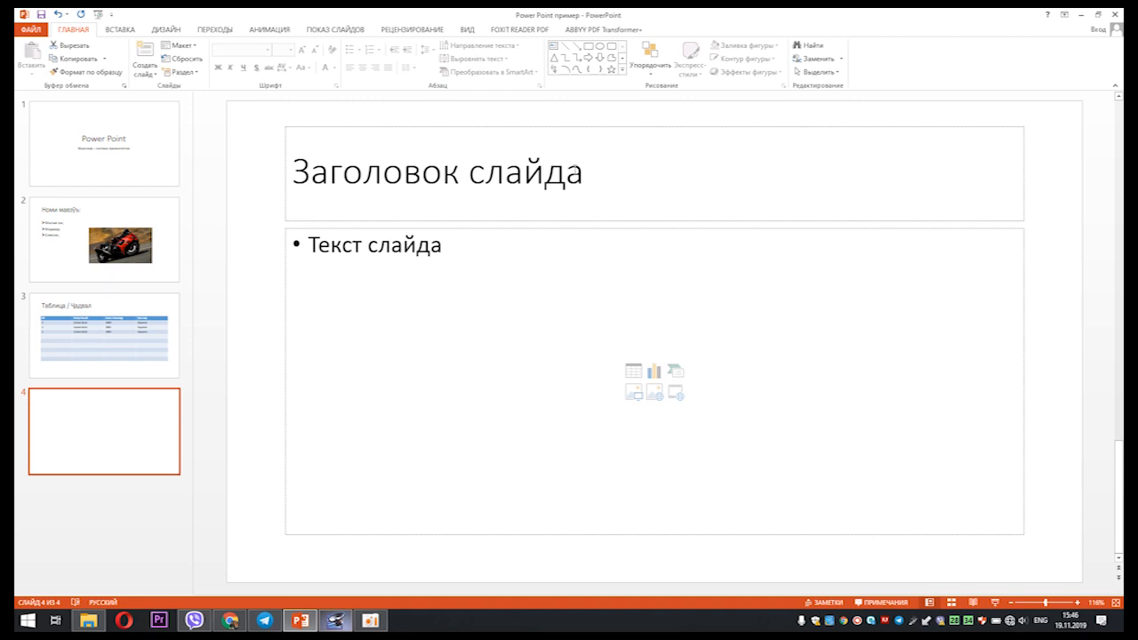
- Enter "Диаграмма" as the title of slide 4
left_click(620, 180)
type("Lb")
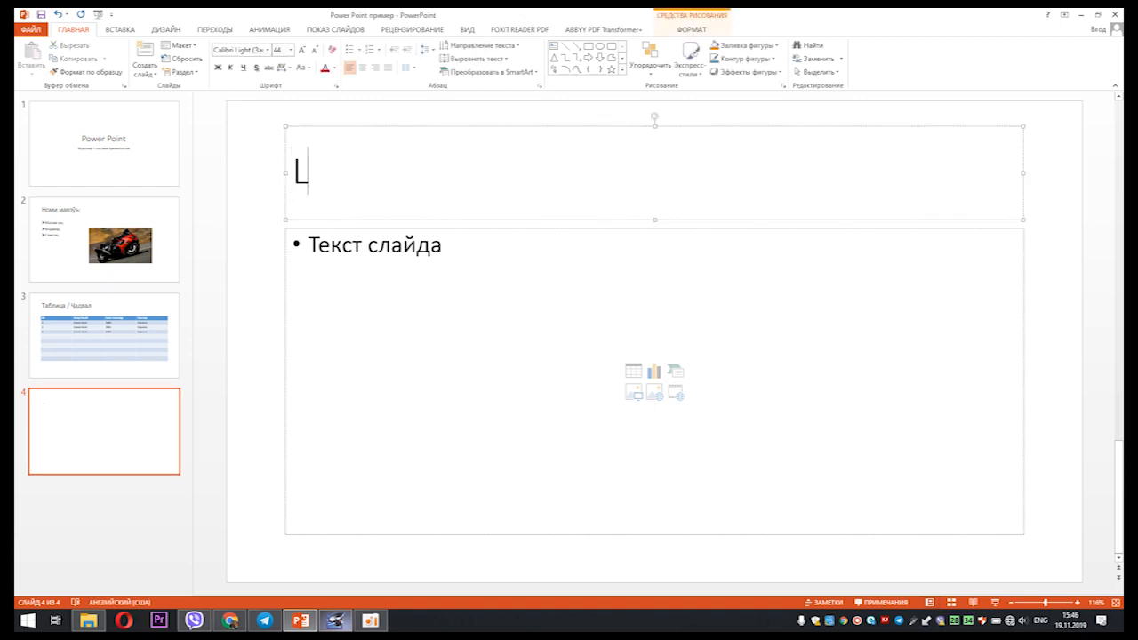
key("BackSpace")
key("BackSpace")
key("alt+shift")
type("Диаграмма")
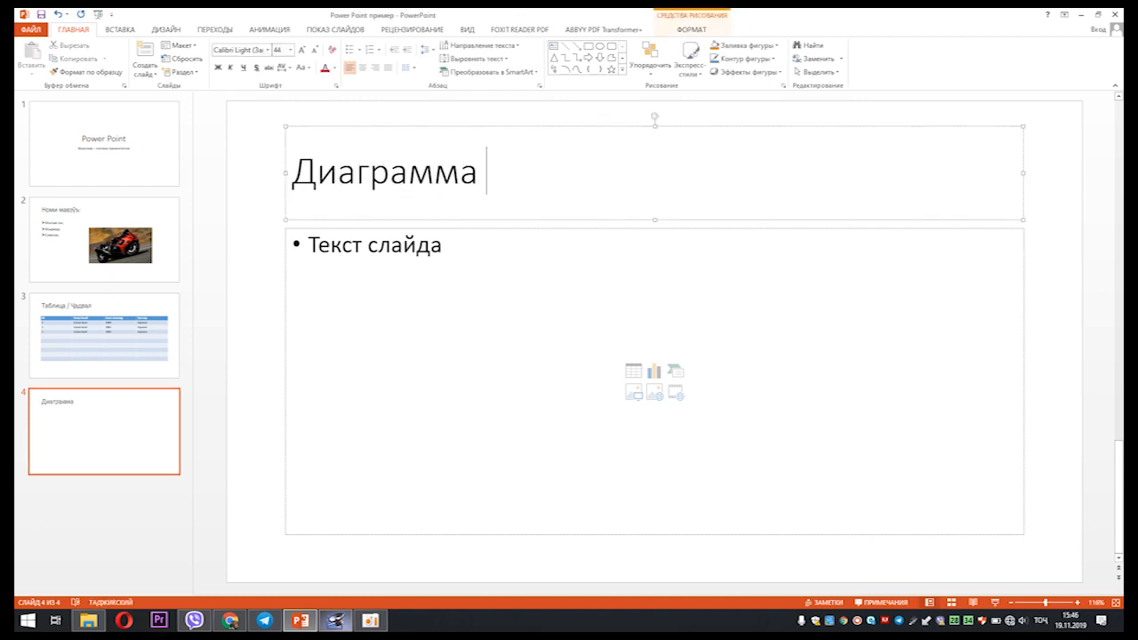
- Start inserting a chart in slide 4's content placeholder and examine the available chart types from line to combo
left_click(669, 270)
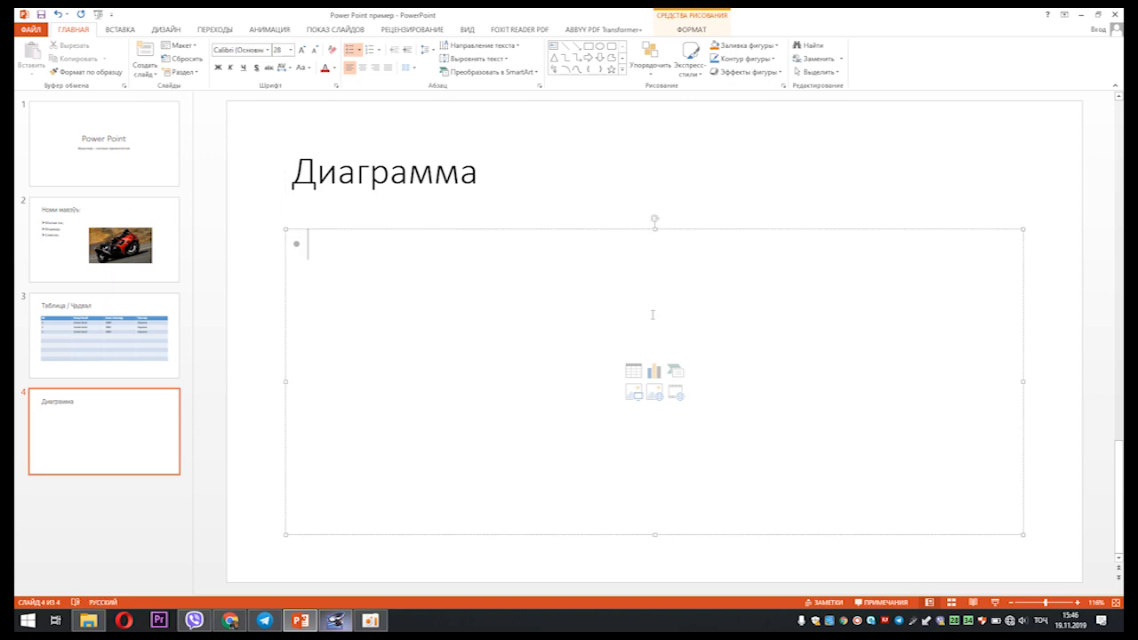
left_click(654, 372)
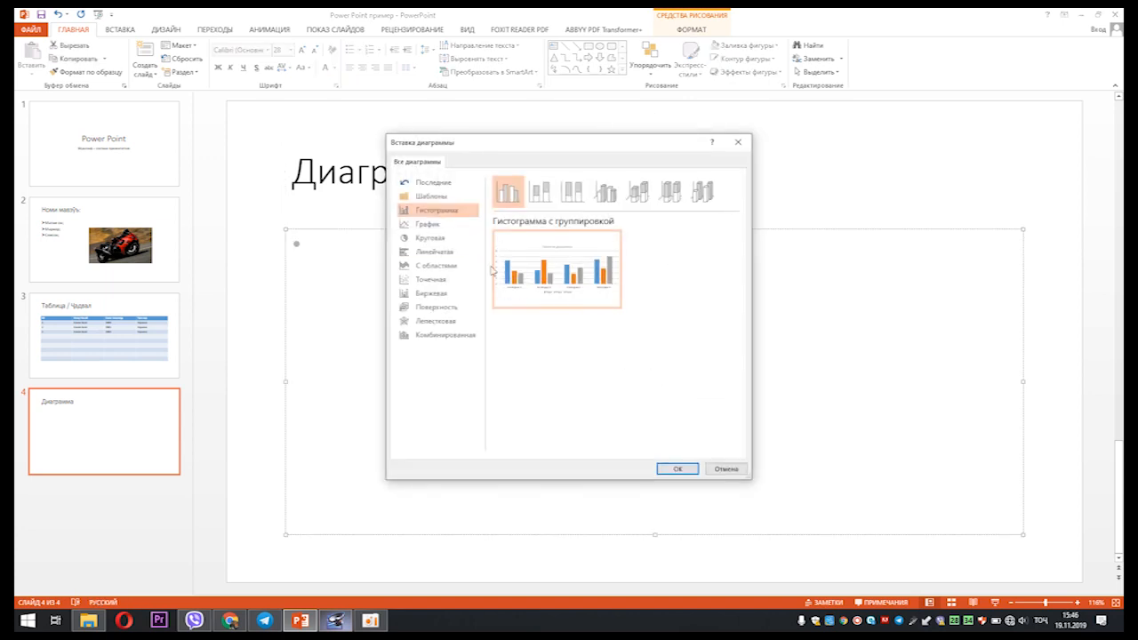
left_click(435, 226)
left_click(433, 240)
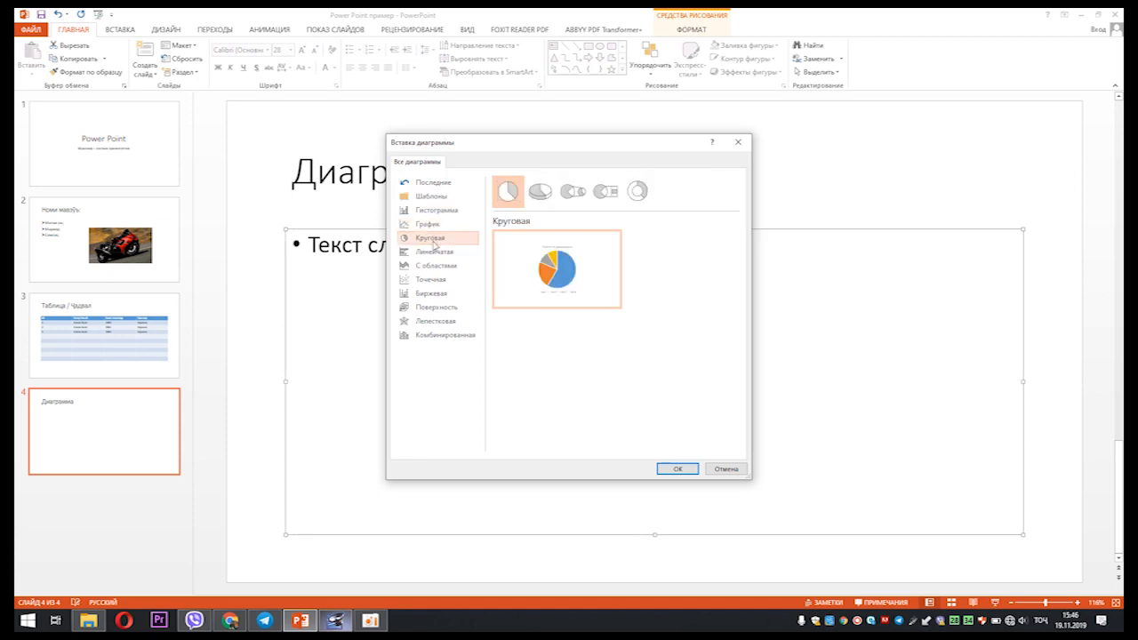
left_click(434, 252)
left_click(434, 265)
left_click(434, 280)
left_click(433, 294)
left_click(434, 307)
left_click(434, 321)
left_click(436, 334)
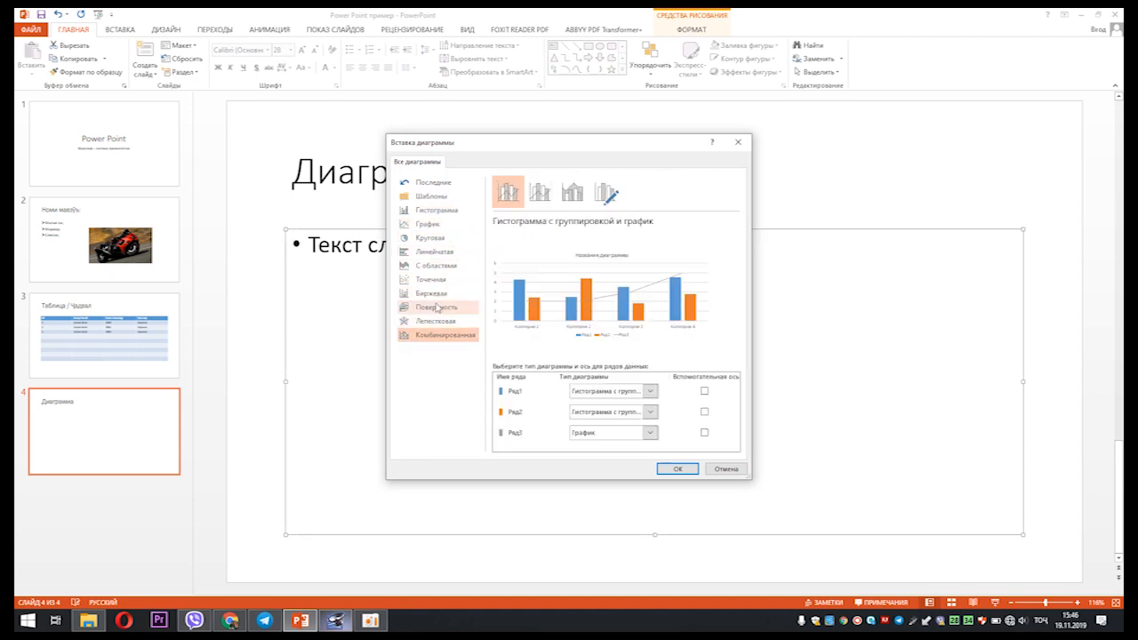
- Insert a standard pie chart on slide 4 and move its data sheet clear of the slide title
left_click(431, 242)
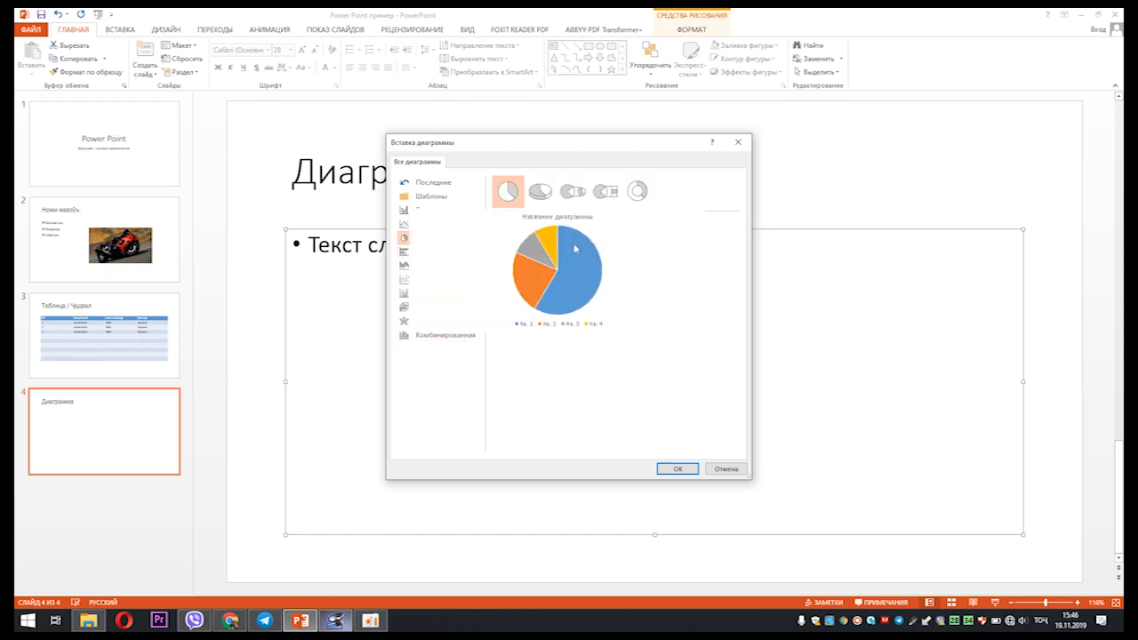
left_click(686, 469)
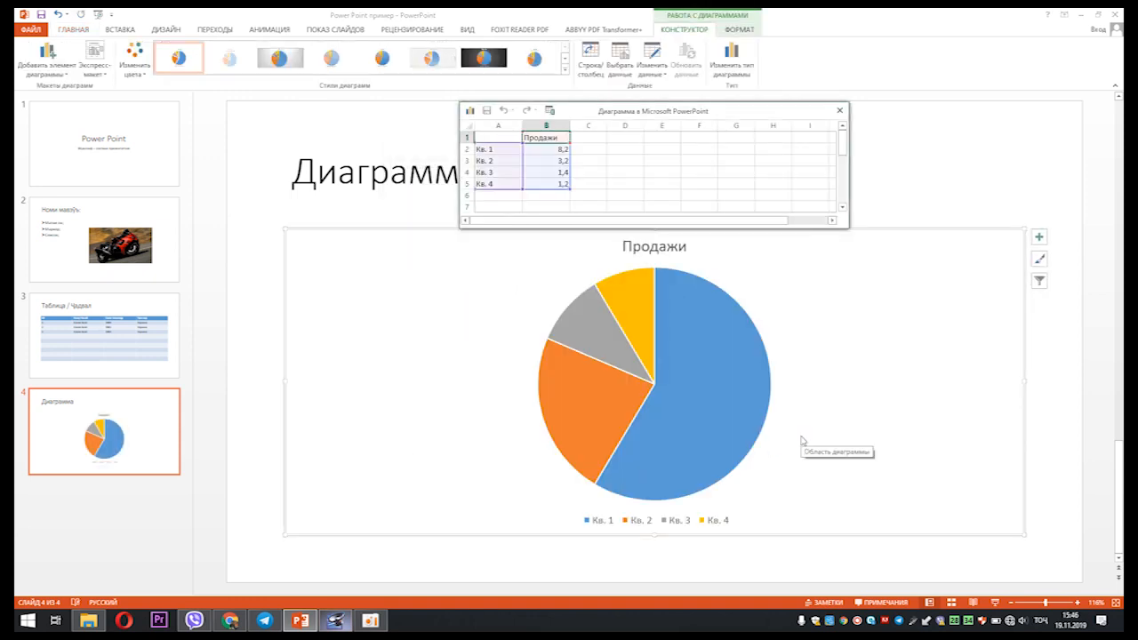
left_click_drag(750, 112, 957, 82)
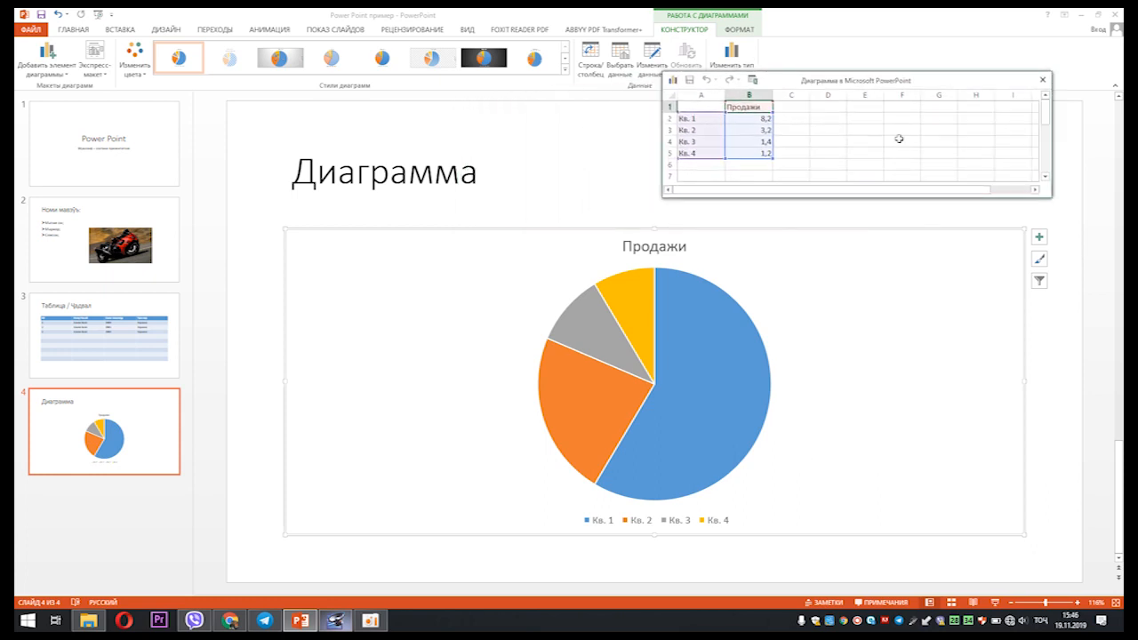
left_click(854, 136)
left_click(902, 129)
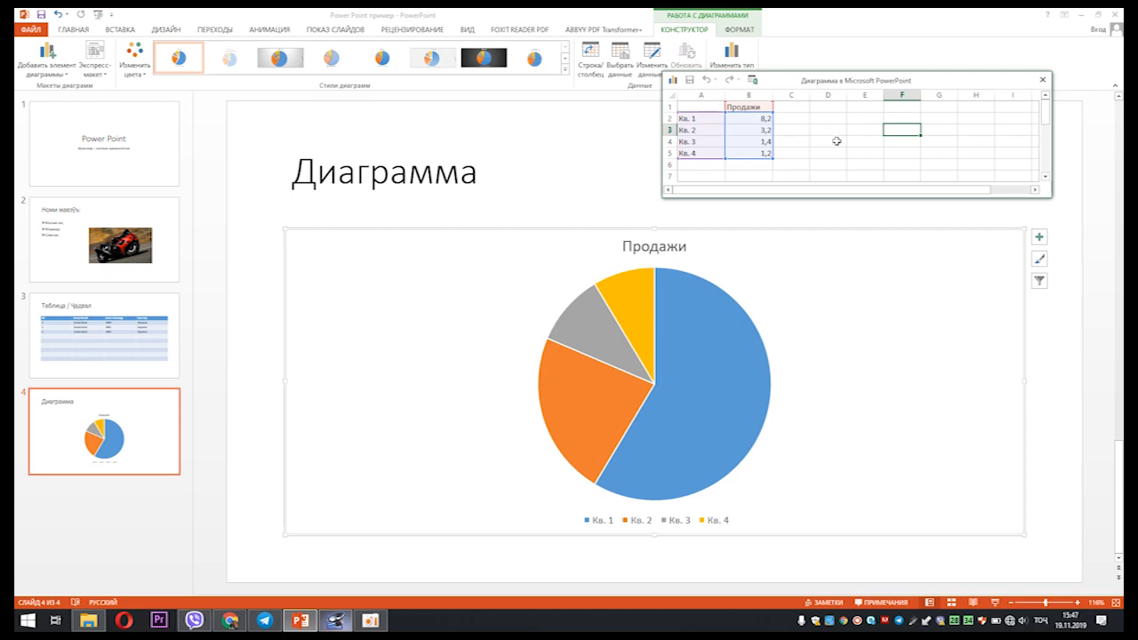
left_click(836, 142)
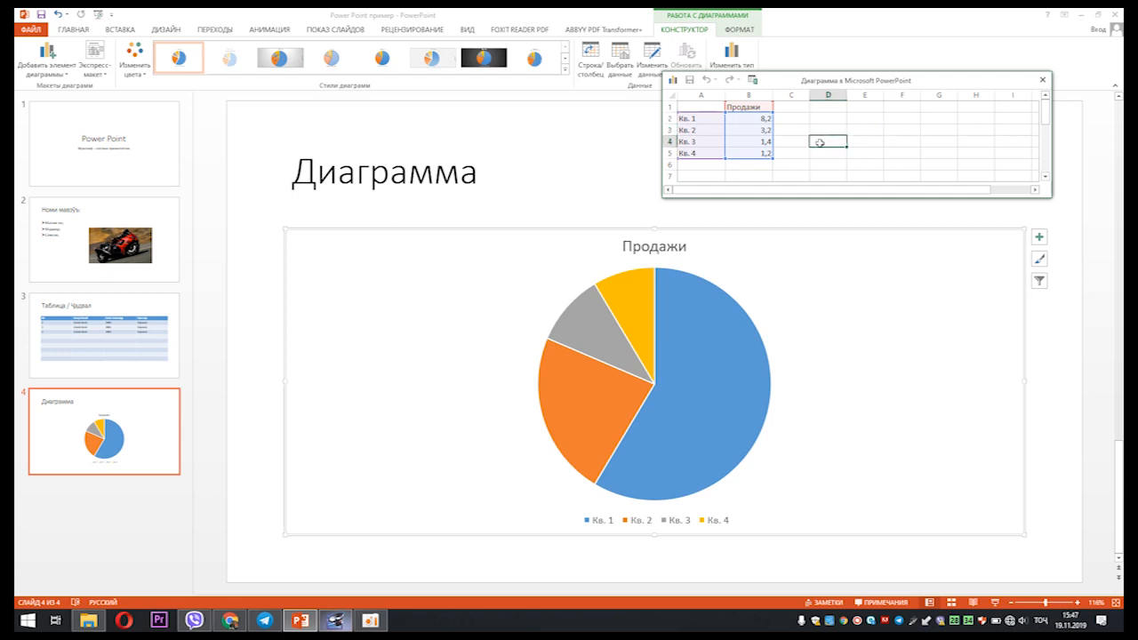
left_click(898, 117)
- Rename the pie chart's data series in cell B1 to "Маҳсулот"
left_click(748, 106)
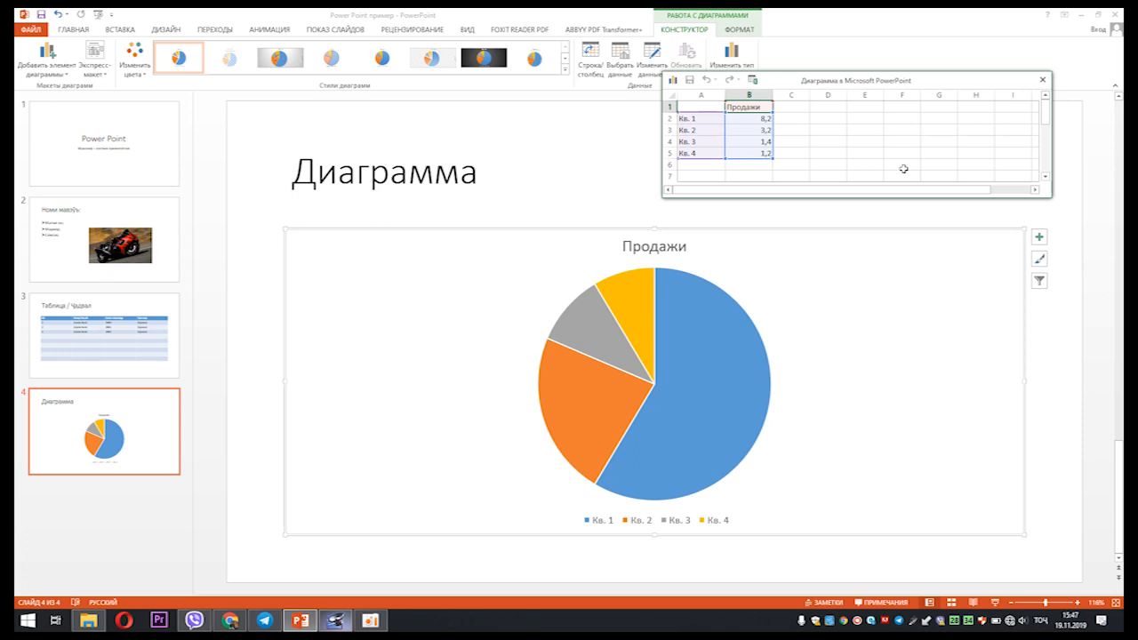
type("Махсулот")
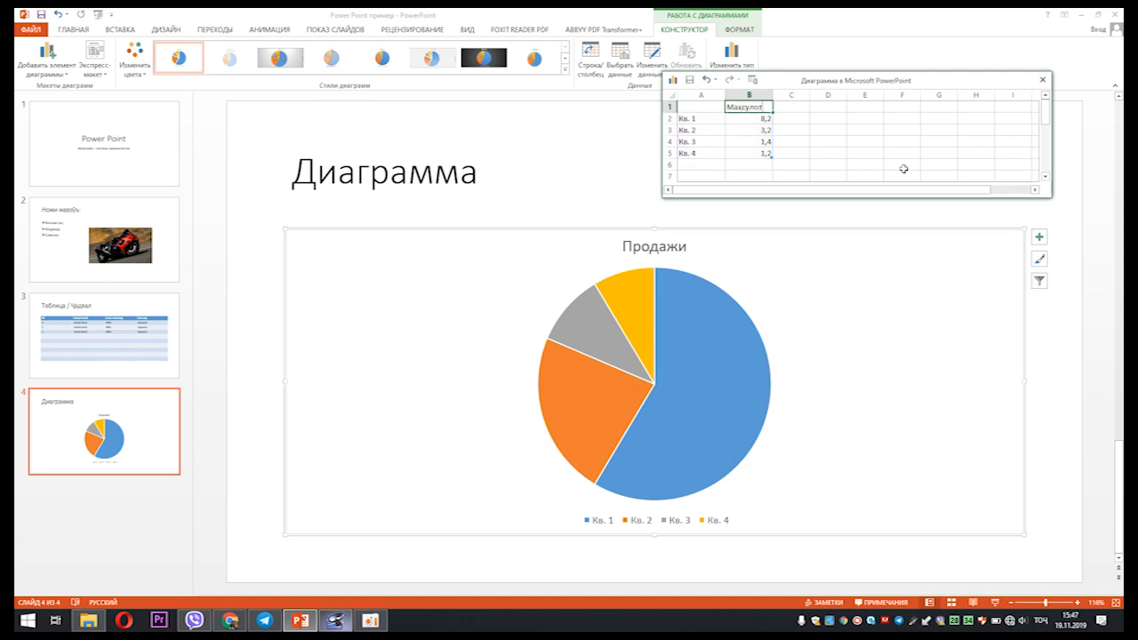
left_click(903, 169)
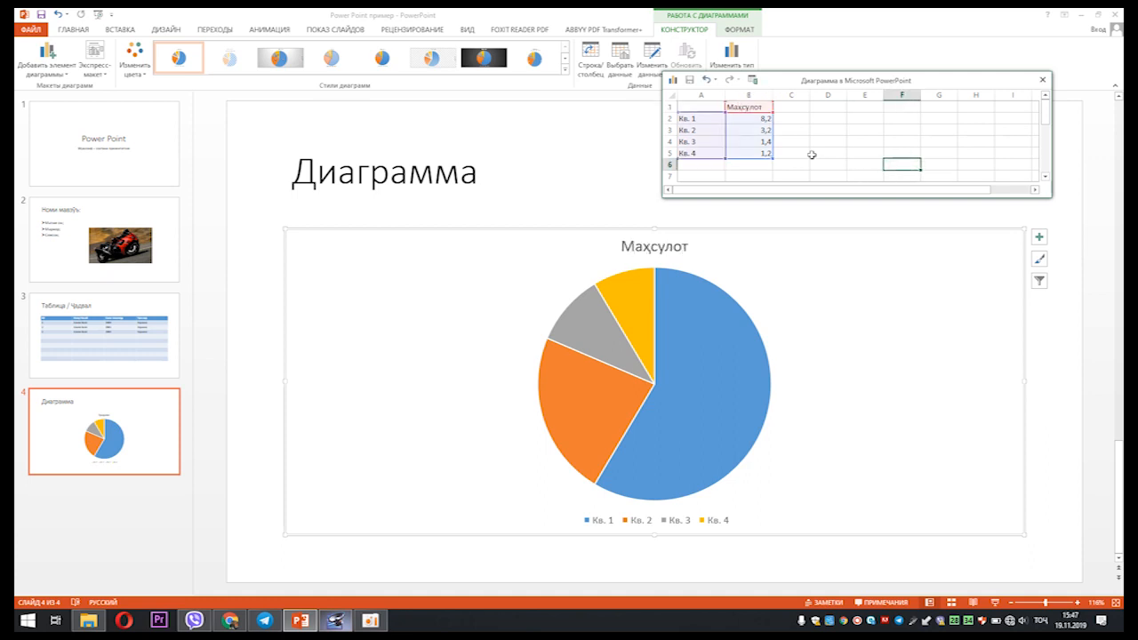
- Name the four chart categories in A2:A5 "Шири", "Қанноди", "Гӯшти" and "Сабзавот"
left_click(699, 118)
type("Шири")
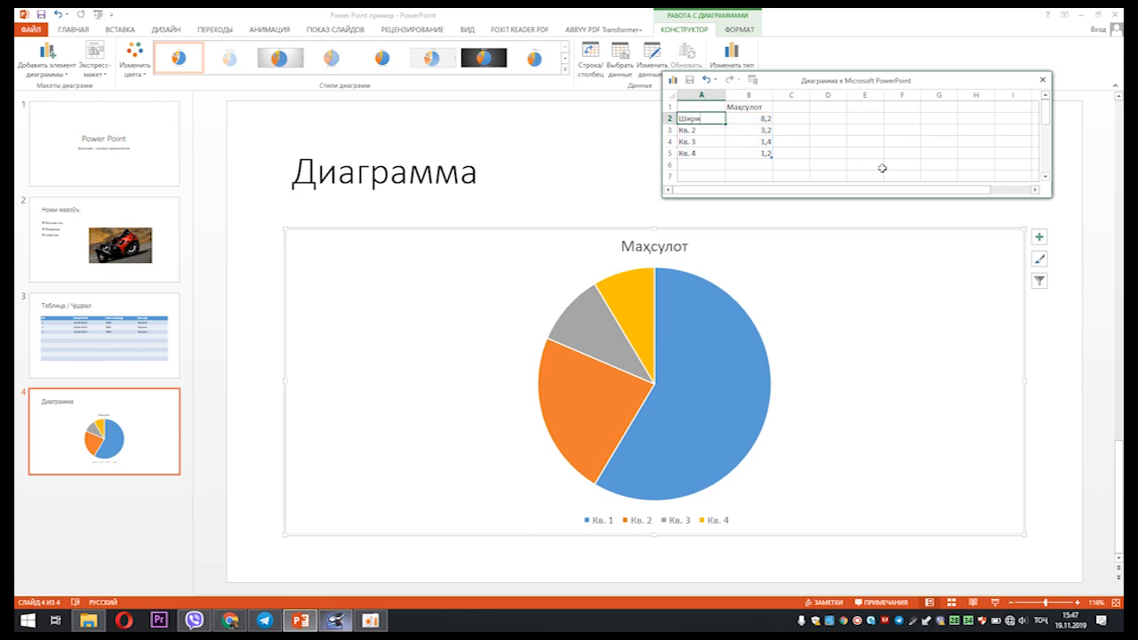
key("Return")
type("Қанноди")
key("Return")
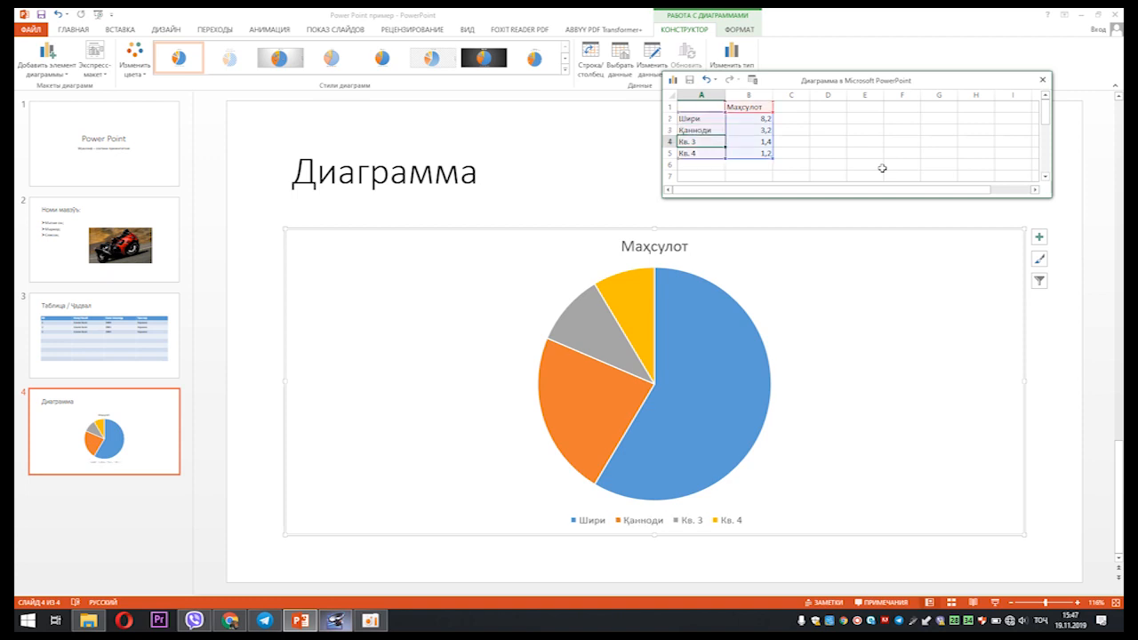
type("Гӯ")
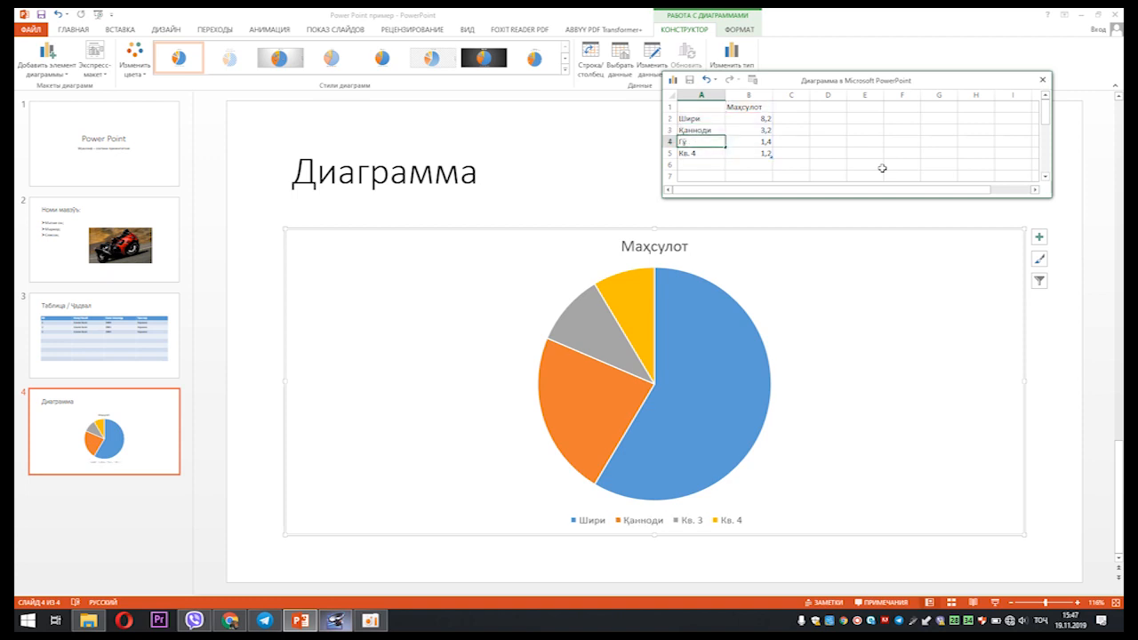
key("Return")
type("Сабзавот")
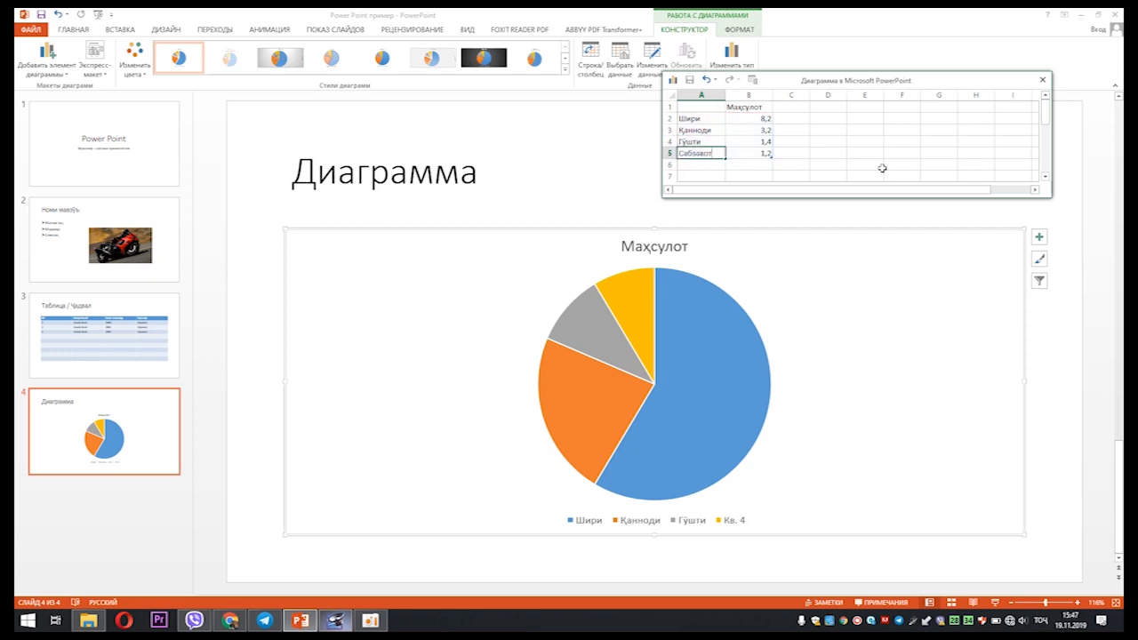
left_click(882, 168)
- Set all four category values in B2:B5 to 25
left_click(754, 120)
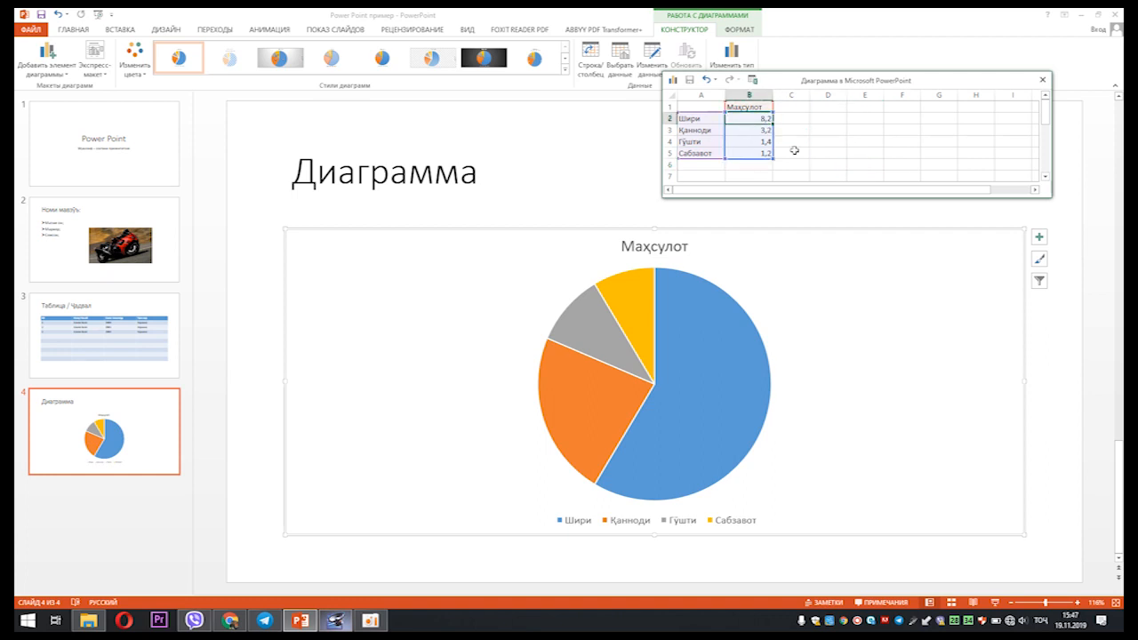
type("25")
key("Return")
type("25")
key("Return")
type("25")
key("Return")
type("25")
key("Return")
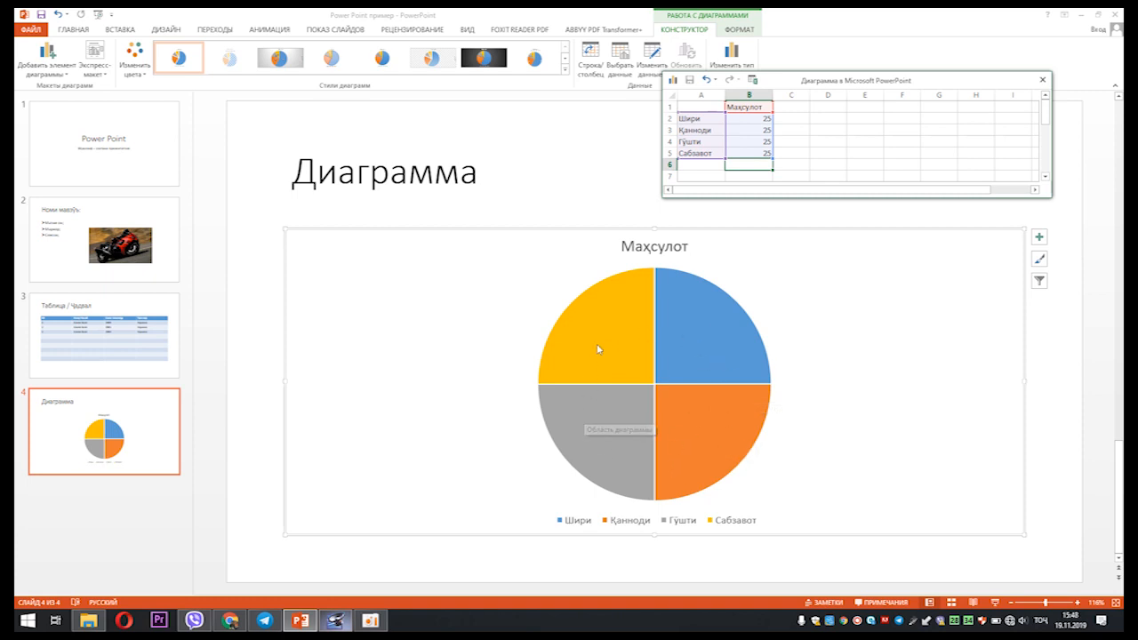
- Set the category values in B2:B5 to 10, 20, 30 and 50
left_click_drag(756, 119, 756, 153)
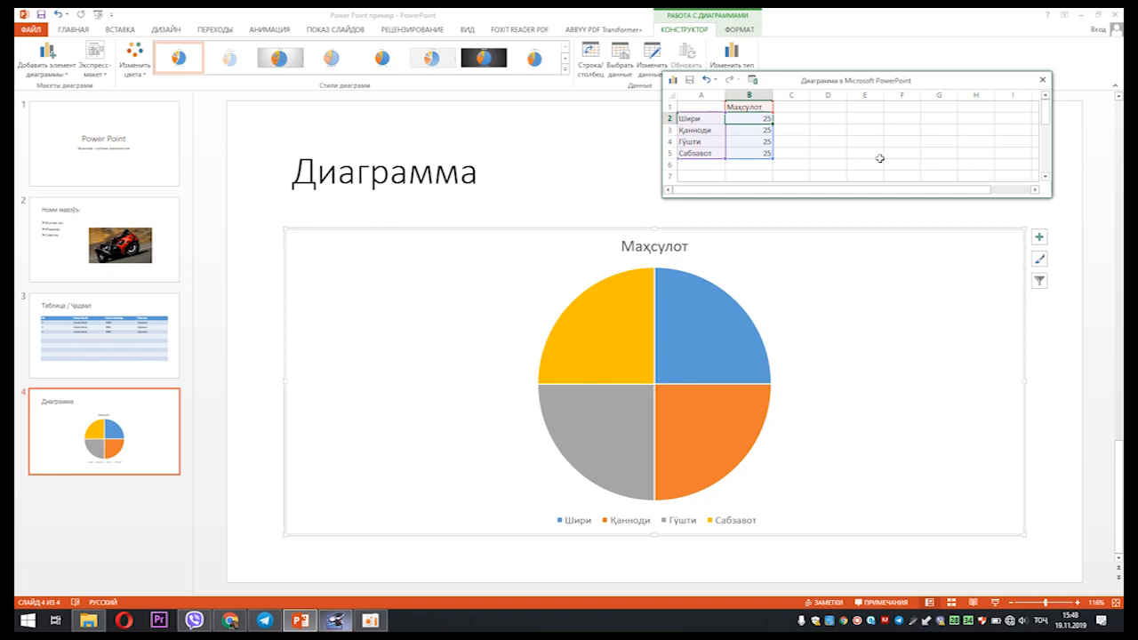
type("10")
key("Return")
type("20")
key("Return")
type("30")
key("Return")
type("50")
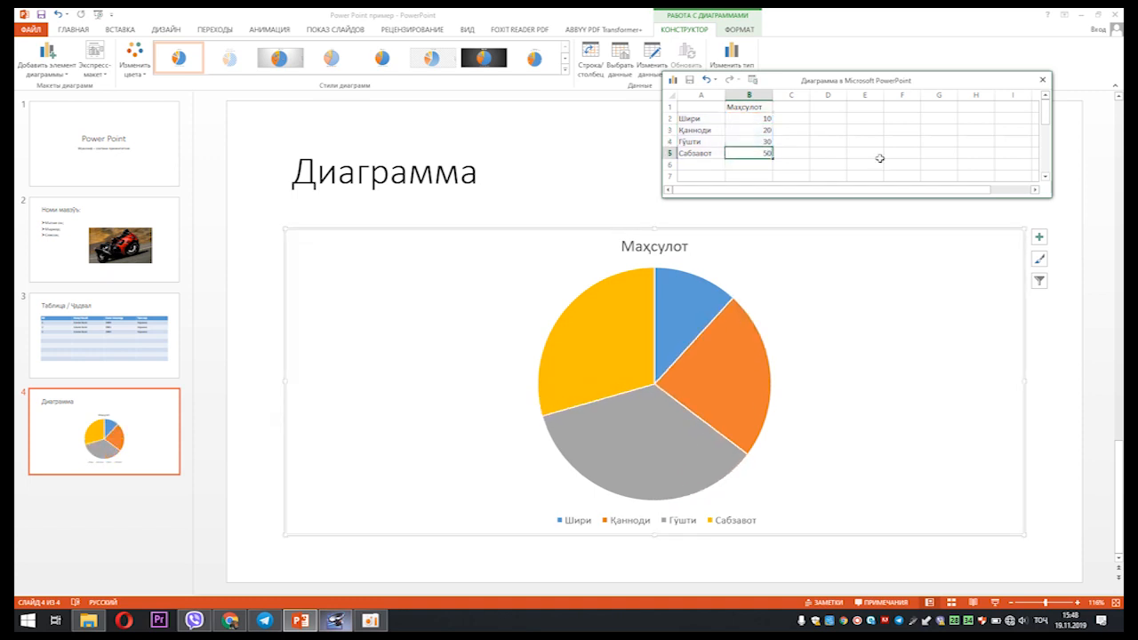
key("Return")
left_click(878, 146)
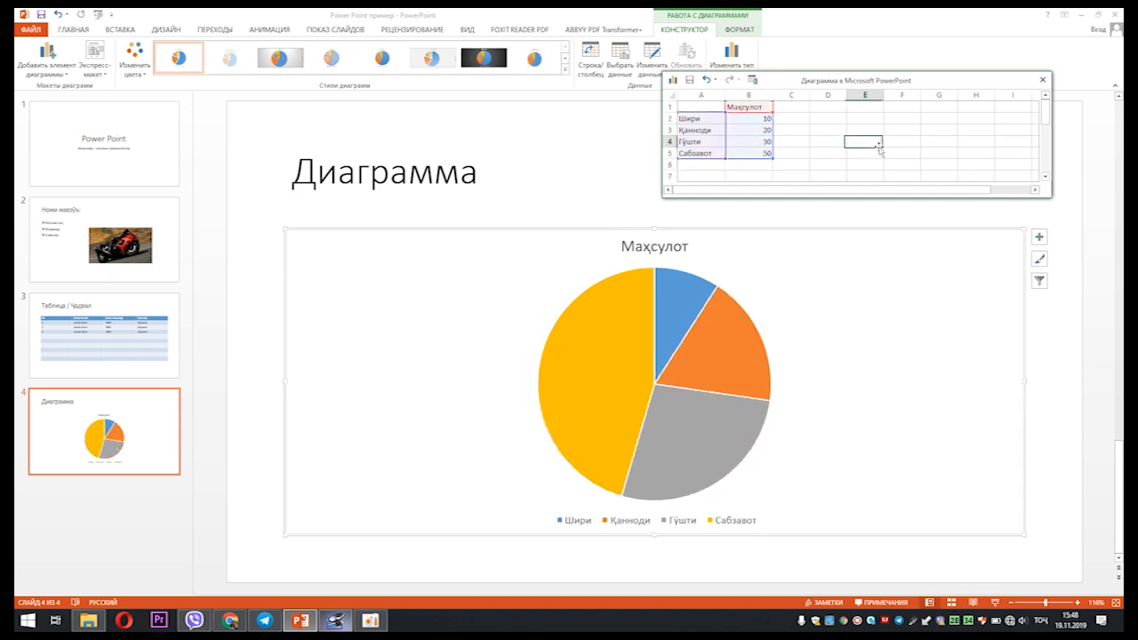
left_click(841, 122)
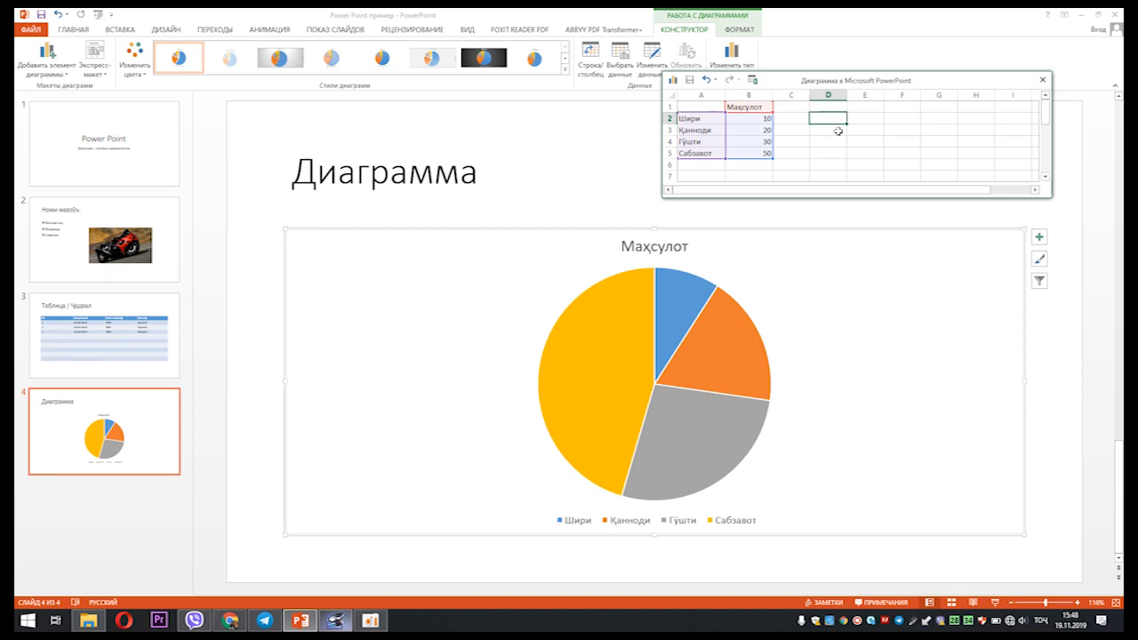
left_click(849, 162)
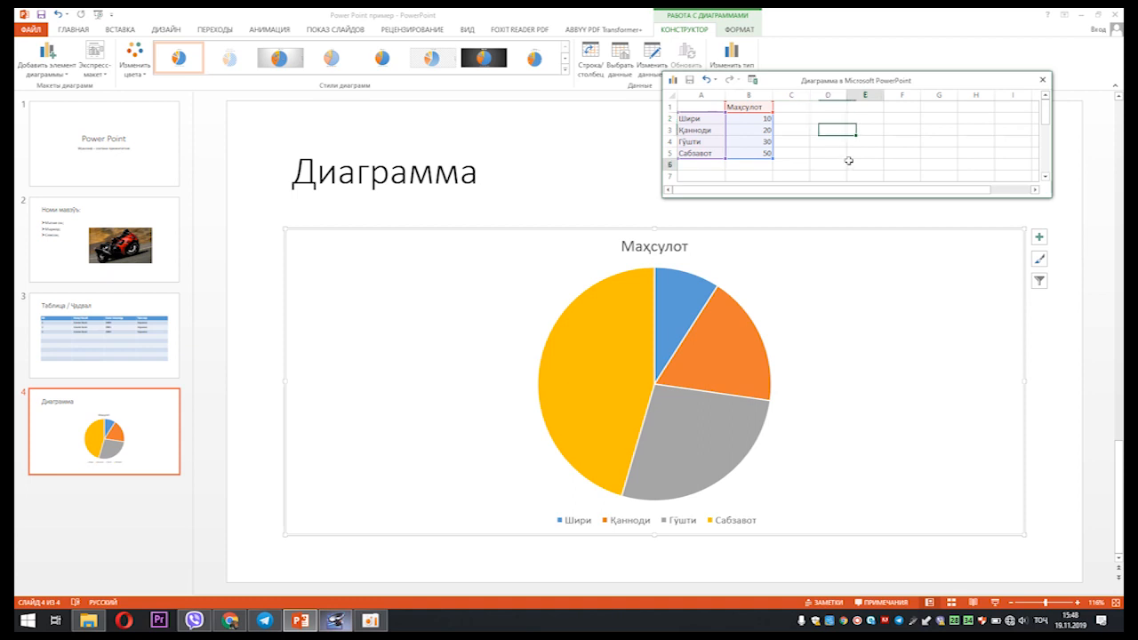
left_click(880, 130)
left_click(901, 129)
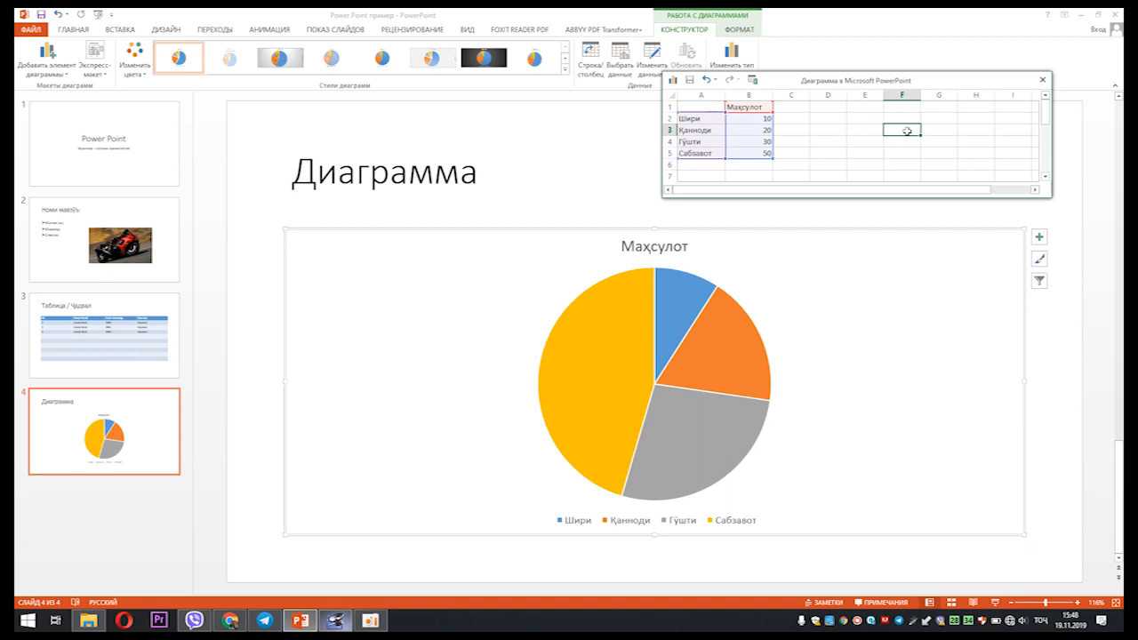
- Rename the data series in B1 to "Ҷуғрофия" and the first two categories to "Хушкии" and "Уқёнусҳо"
left_click(749, 107)
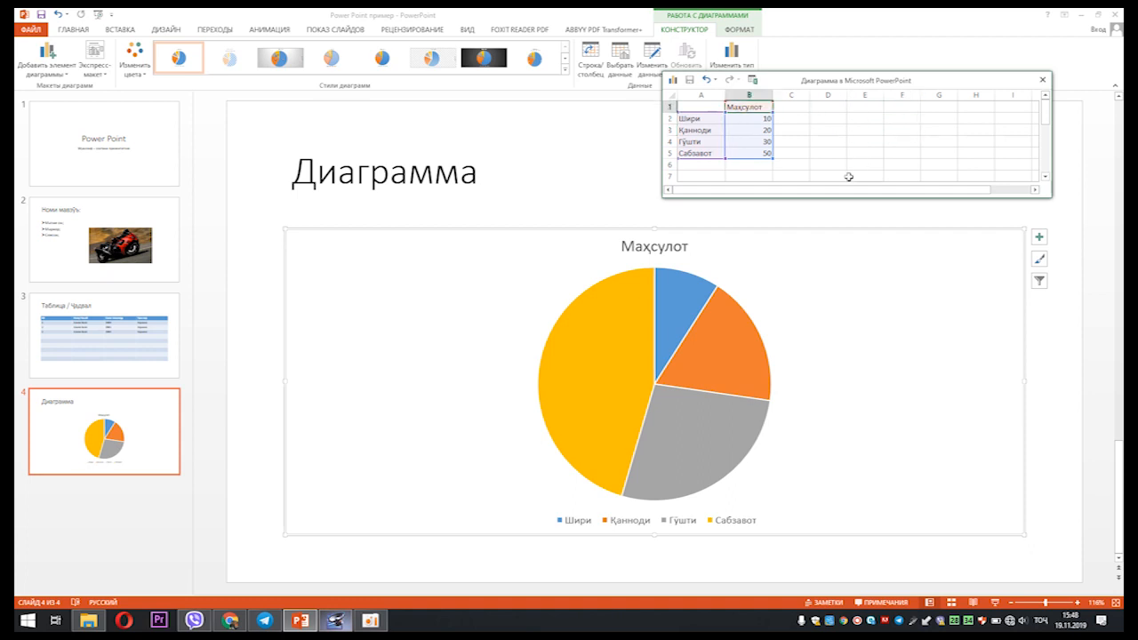
type("Чуғрофия")
left_click(706, 119)
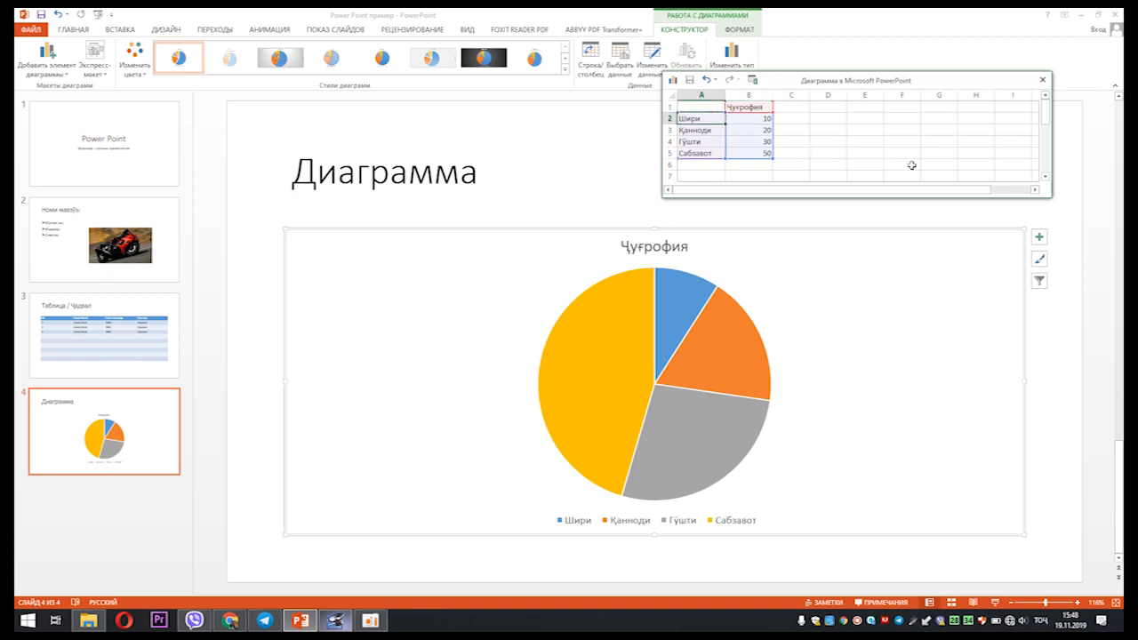
type("Хушк")
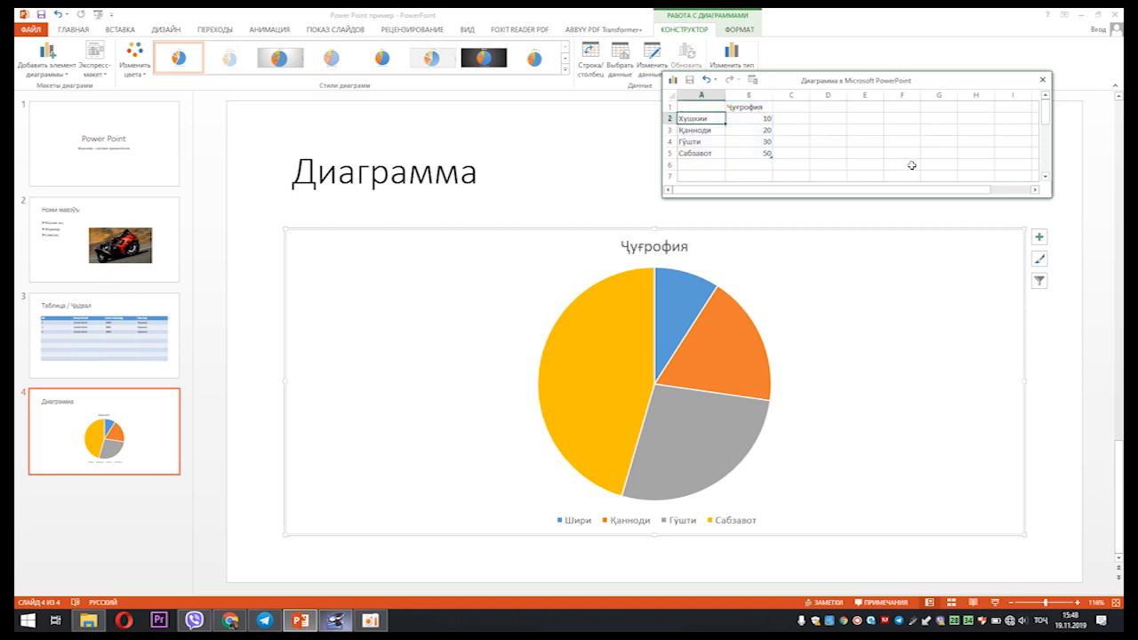
key("Return")
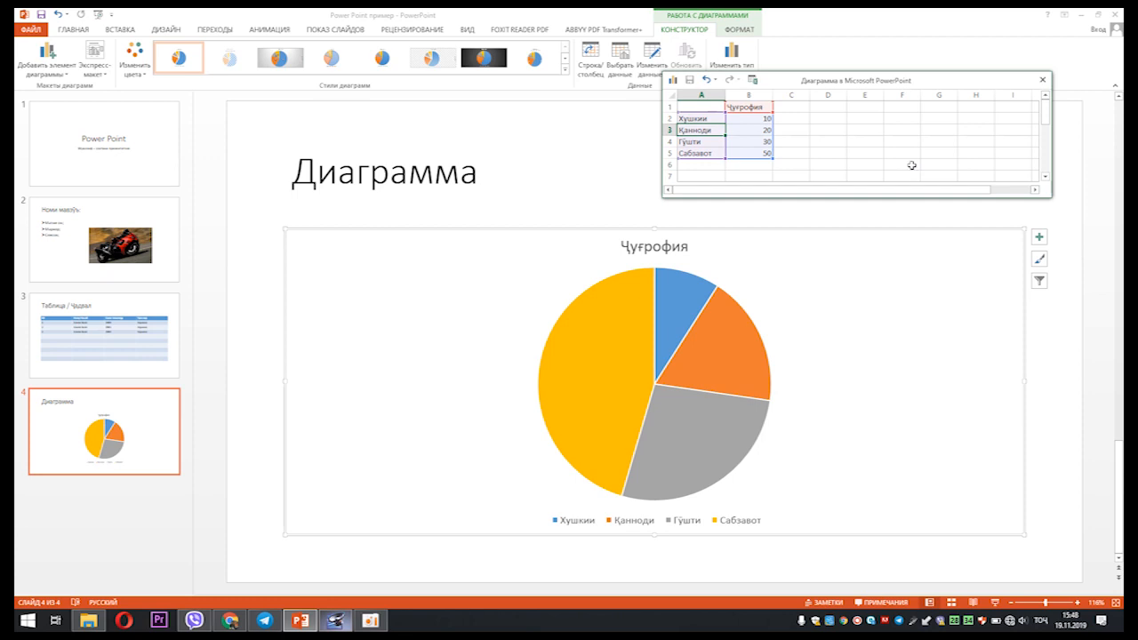
type("Укенуско")
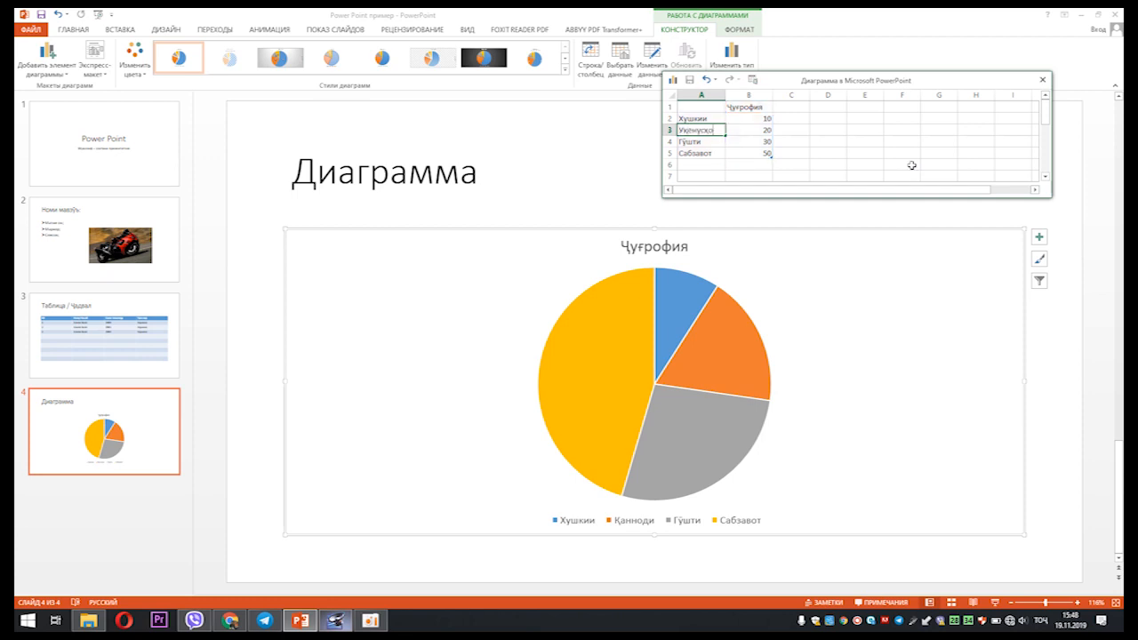
left_click(911, 165)
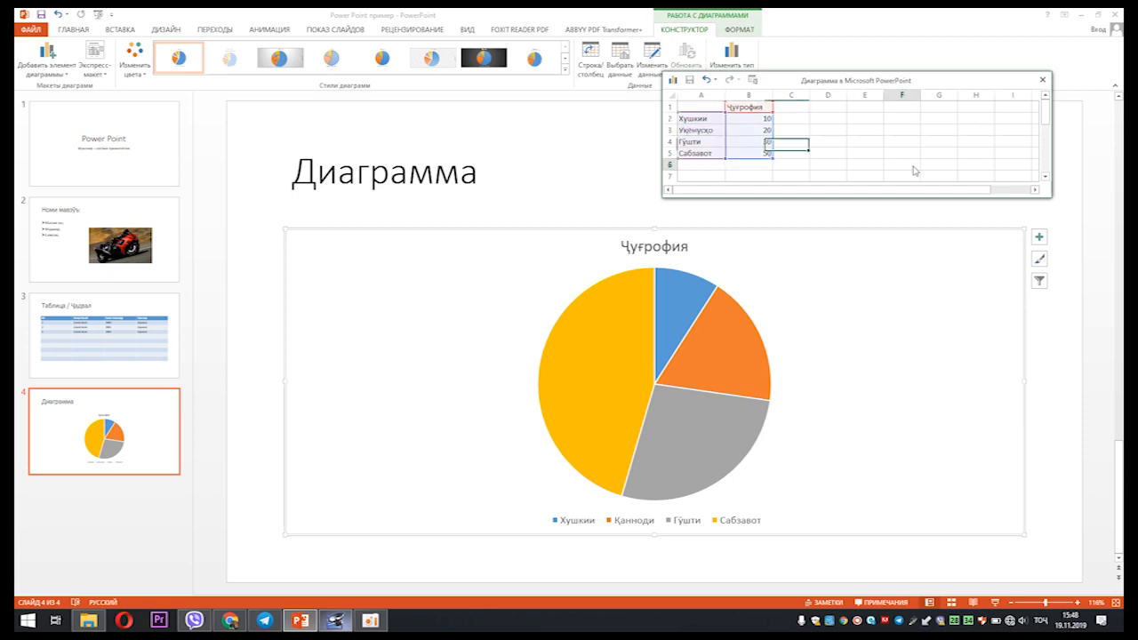
- Clear the category names and values of the "Гӯшти" and "Сабзавот" rows, A4:B5, in the chart data
left_click(703, 141)
left_click_drag(703, 142, 744, 155)
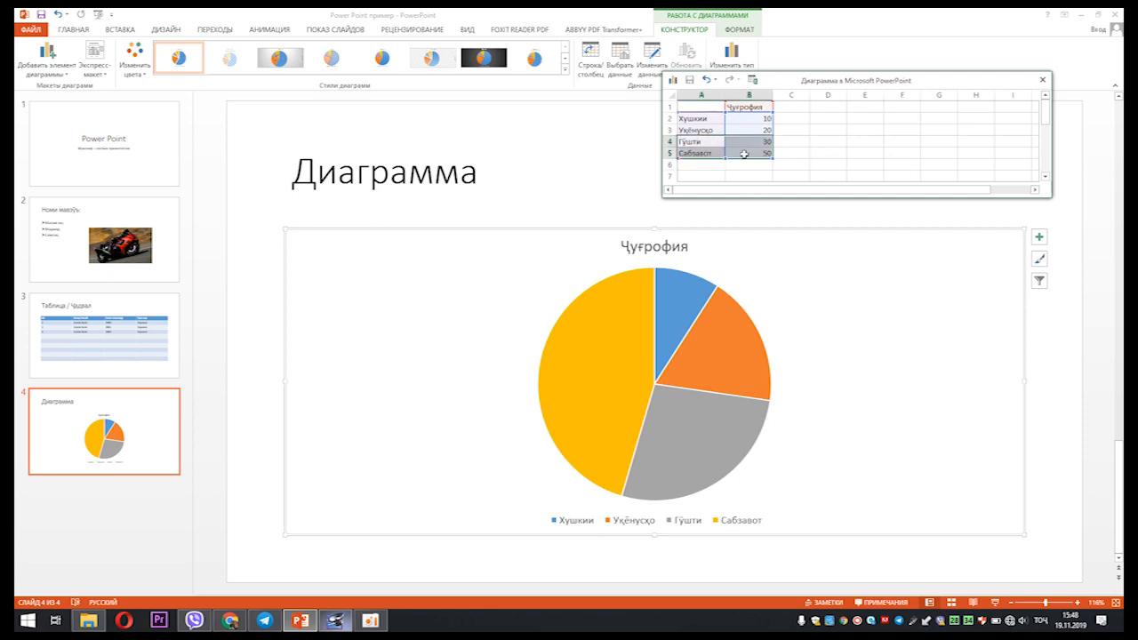
key("Delete")
left_click(791, 142)
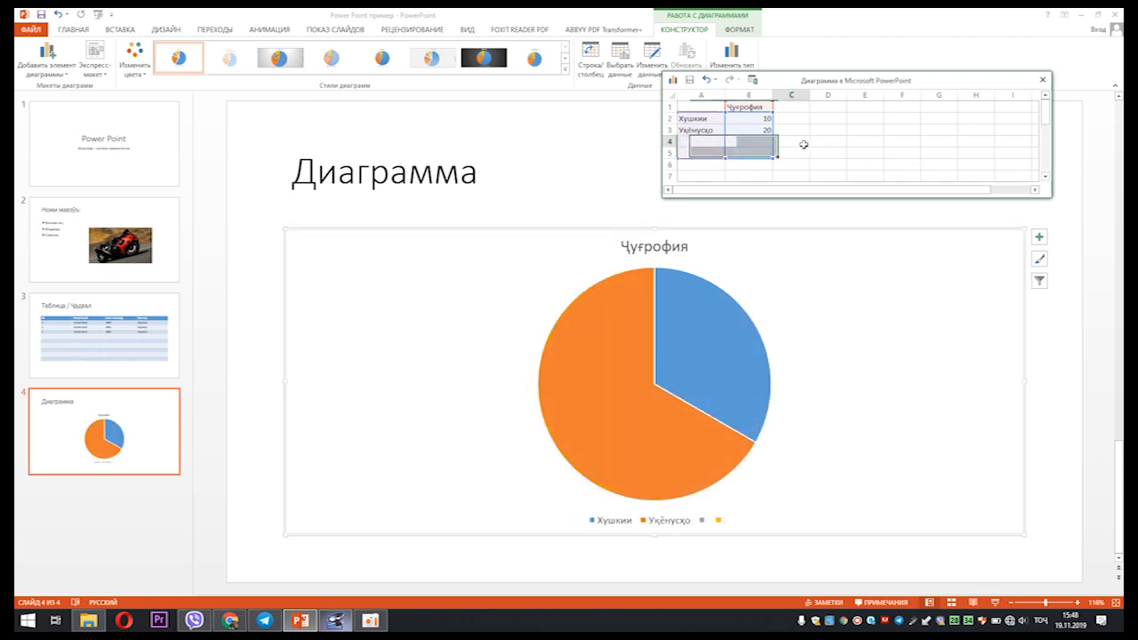
- Set the value for "Хушкии" in B2 to 30 and the value for "Уқёнусҳо" in B3 to 70
left_click(752, 119)
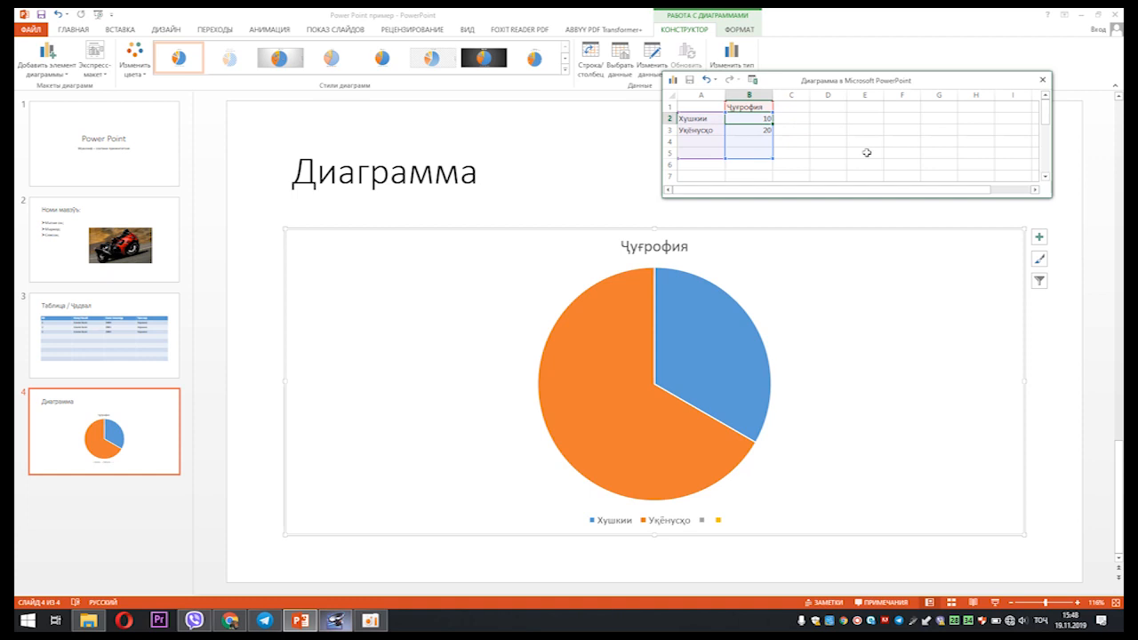
type("25")
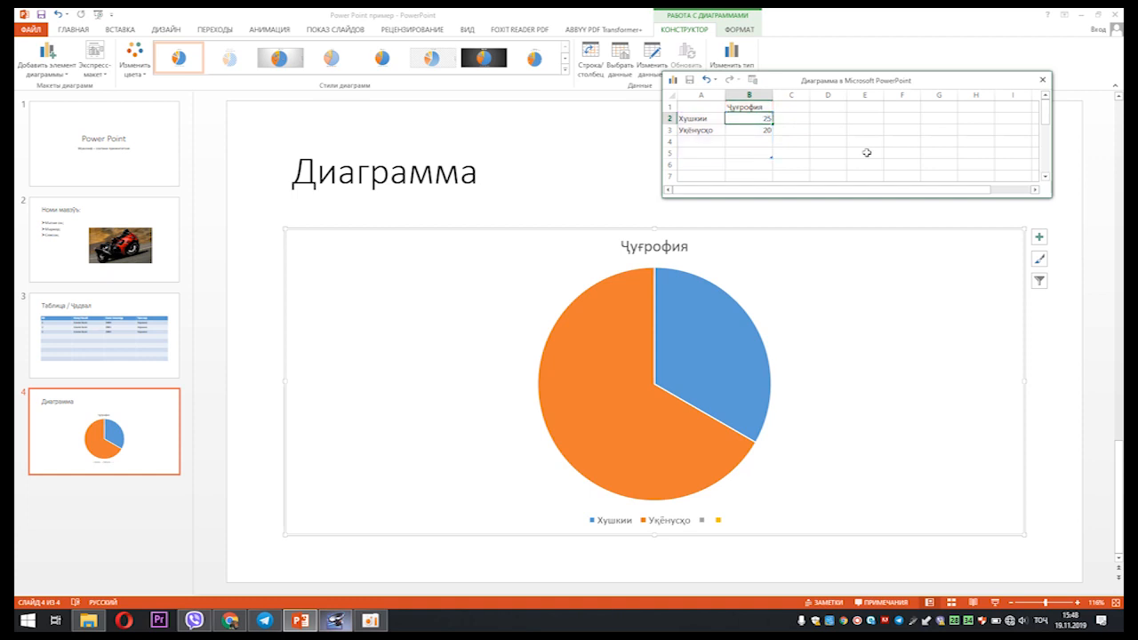
type("0")
key("Return")
type("70")
key("Return")
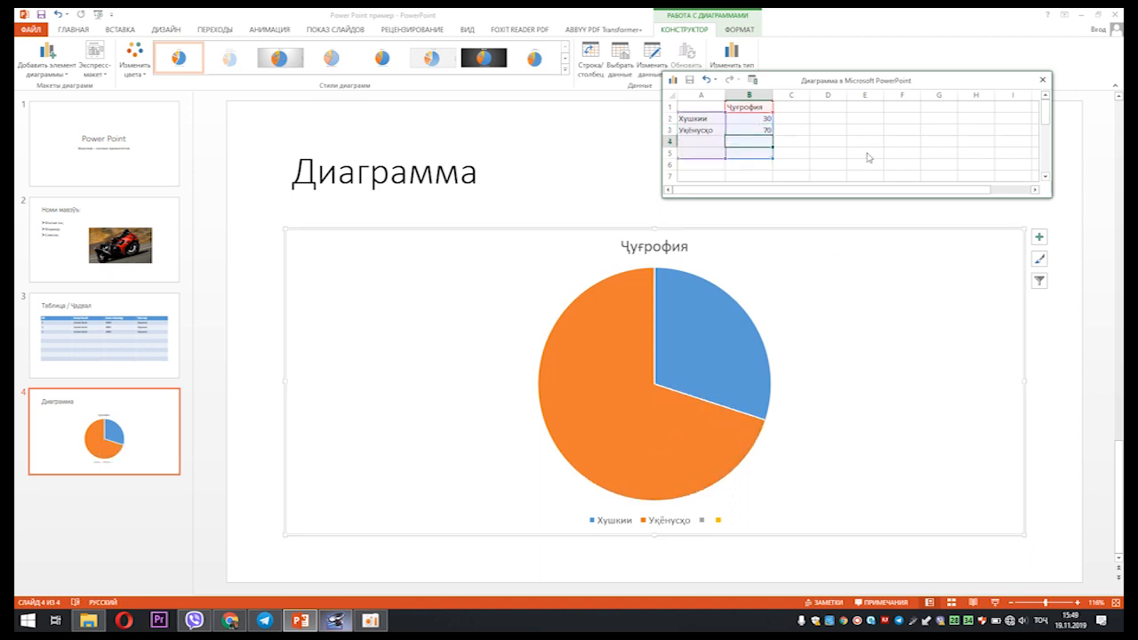
left_click(850, 143)
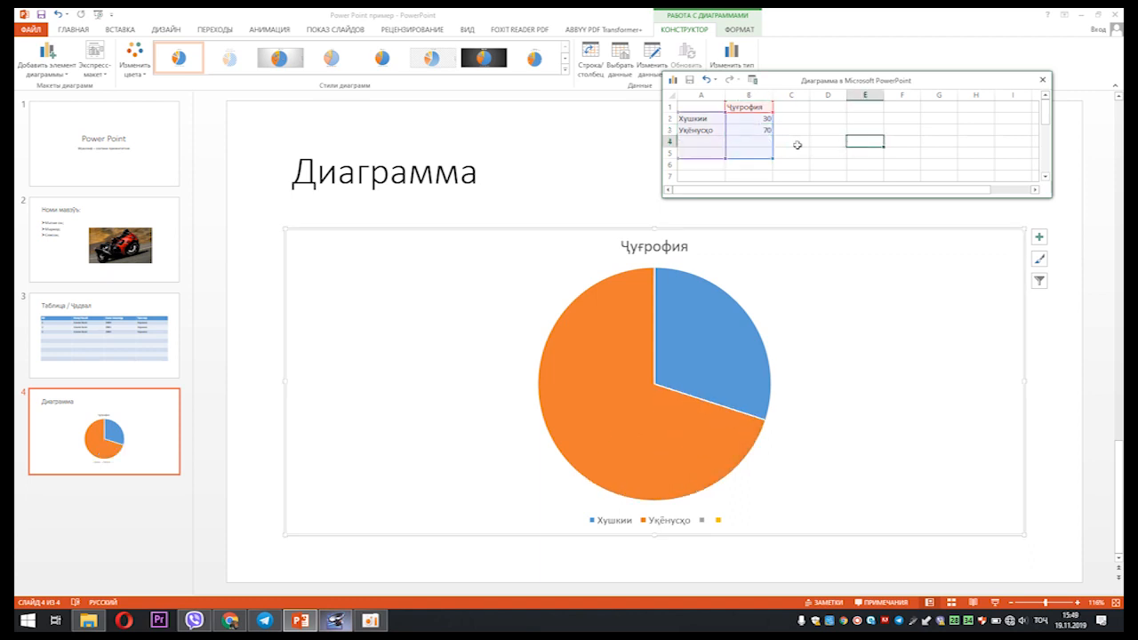
- Undo the recent edits in the chart data sheet and close the sheet
left_click(748, 105)
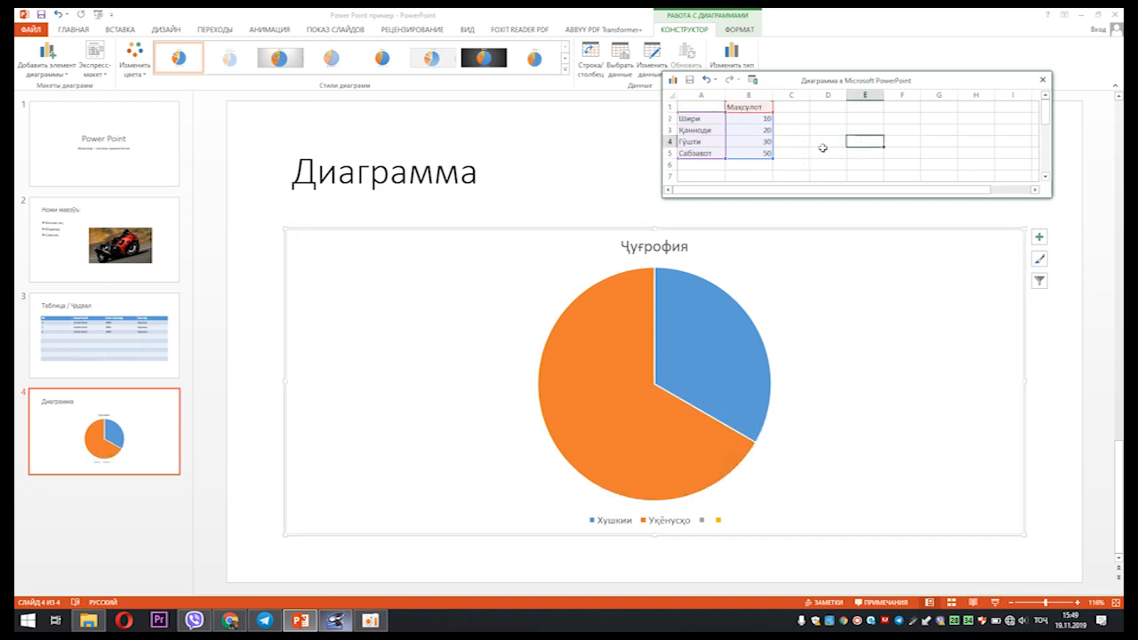
left_click(820, 147)
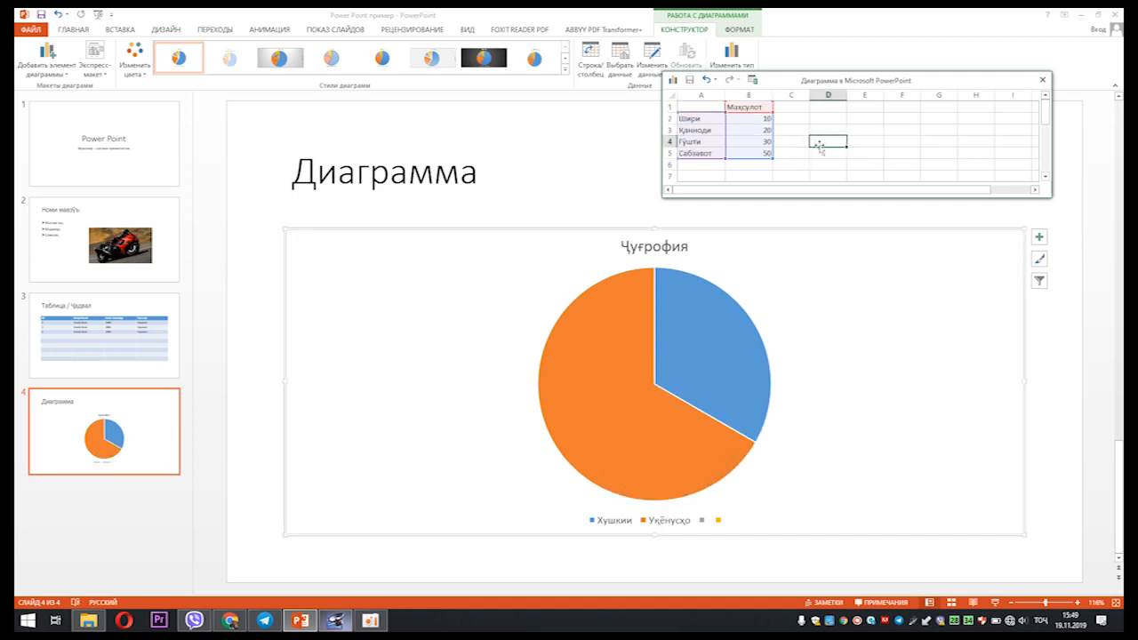
left_click(1043, 81)
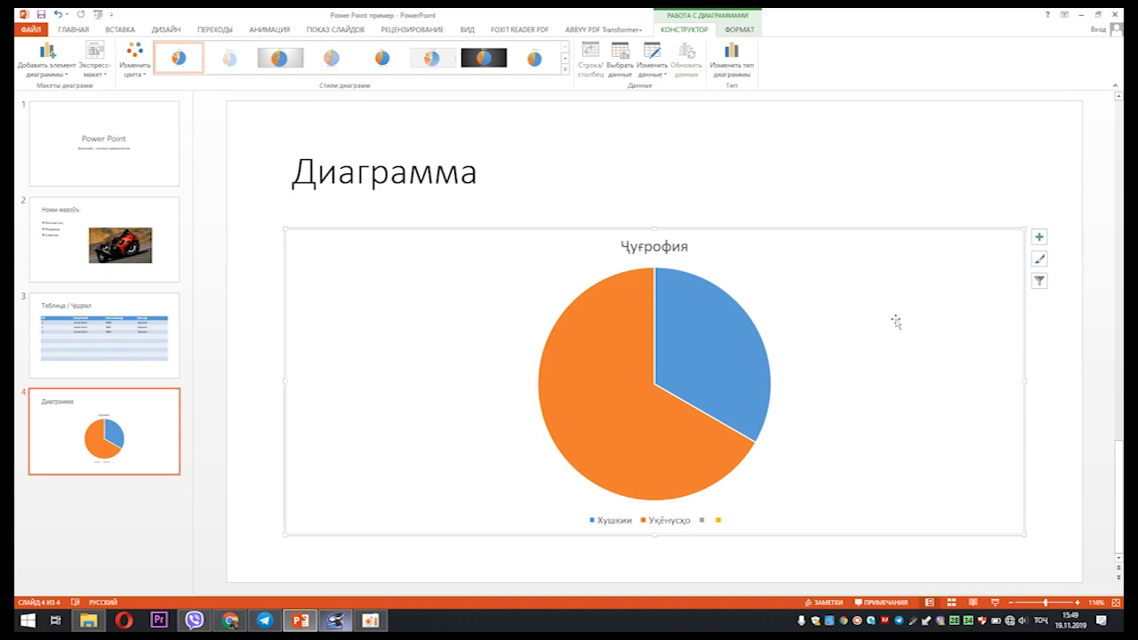
- Resize the pie chart narrower than the content area and place it roughly centred beneath the slide title
left_click_drag(1025, 381, 722, 389)
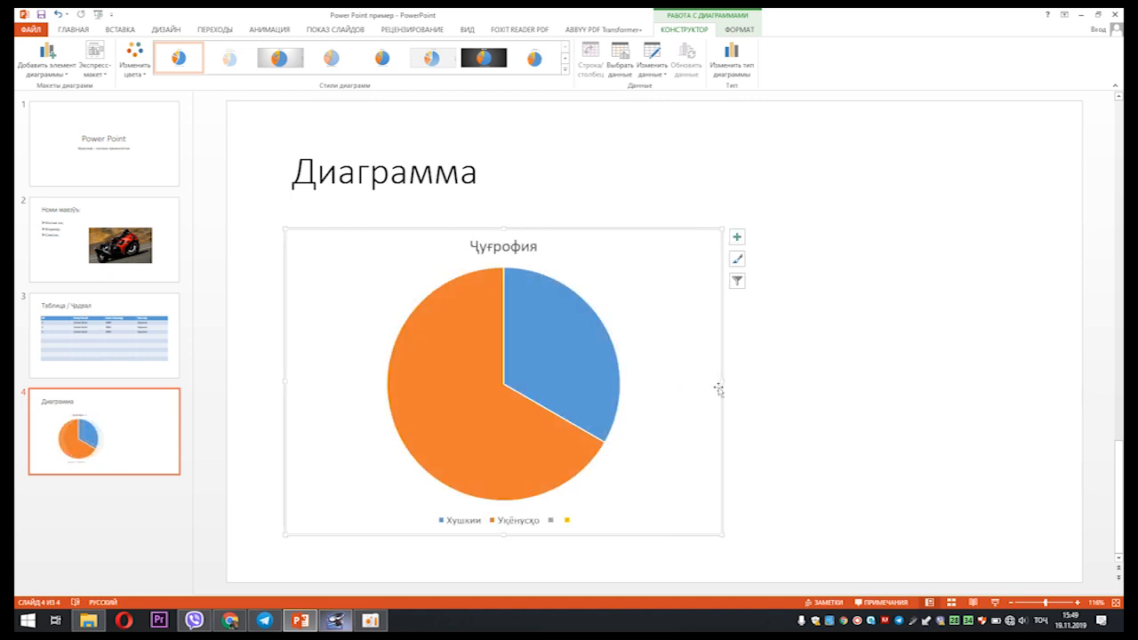
left_click_drag(663, 249, 803, 237)
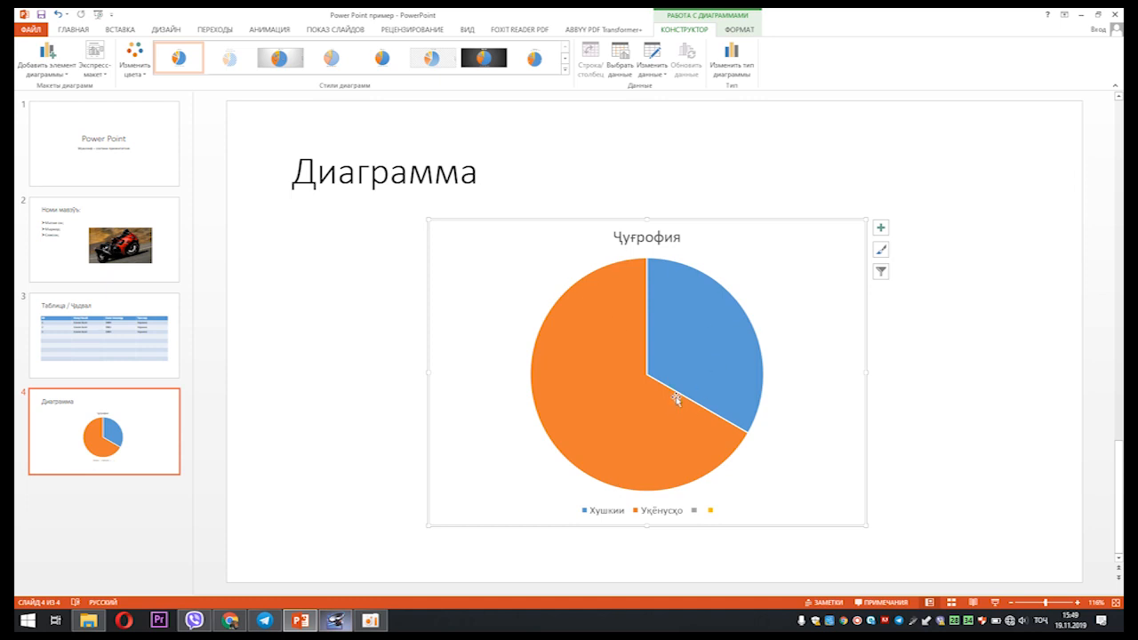
left_click(714, 356)
left_click(865, 373)
left_click_drag(865, 372, 967, 360)
left_click_drag(515, 330, 430, 322)
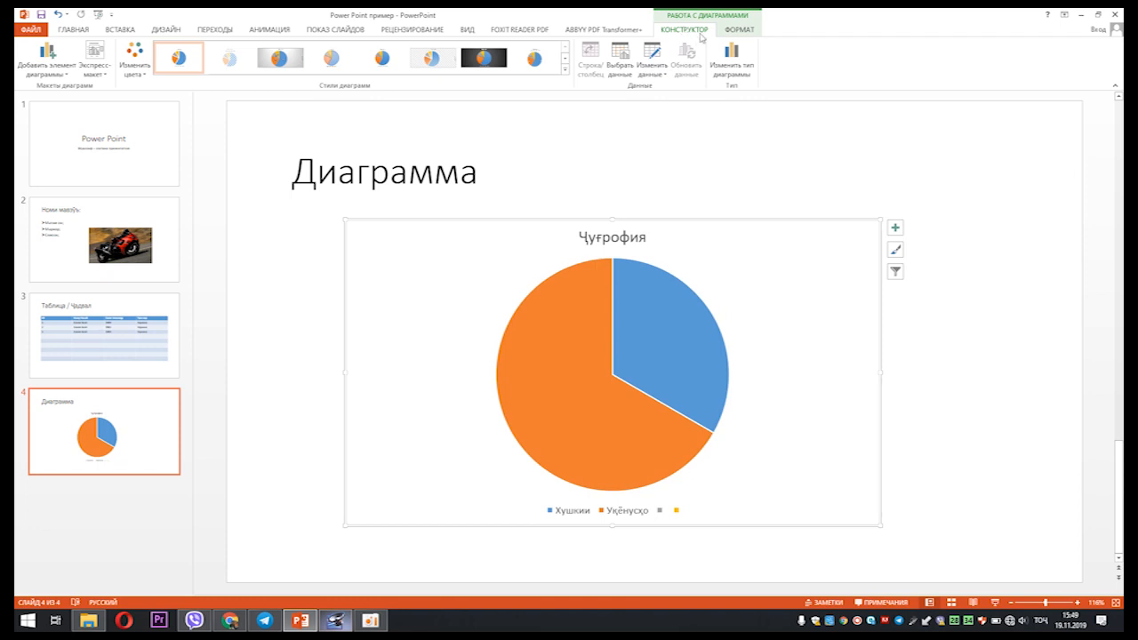
- Apply the chart style with the dark grey gradient background to the pie chart
left_click(1066, 183)
left_click(736, 308)
left_click(741, 31)
left_click(685, 31)
left_click(142, 75)
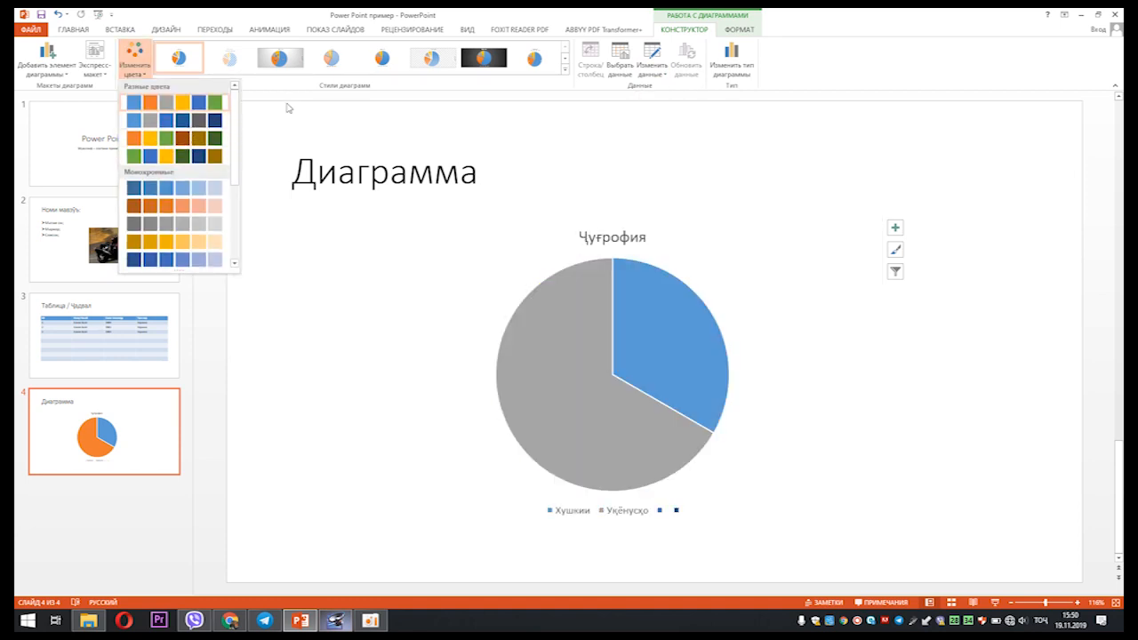
left_click(565, 69)
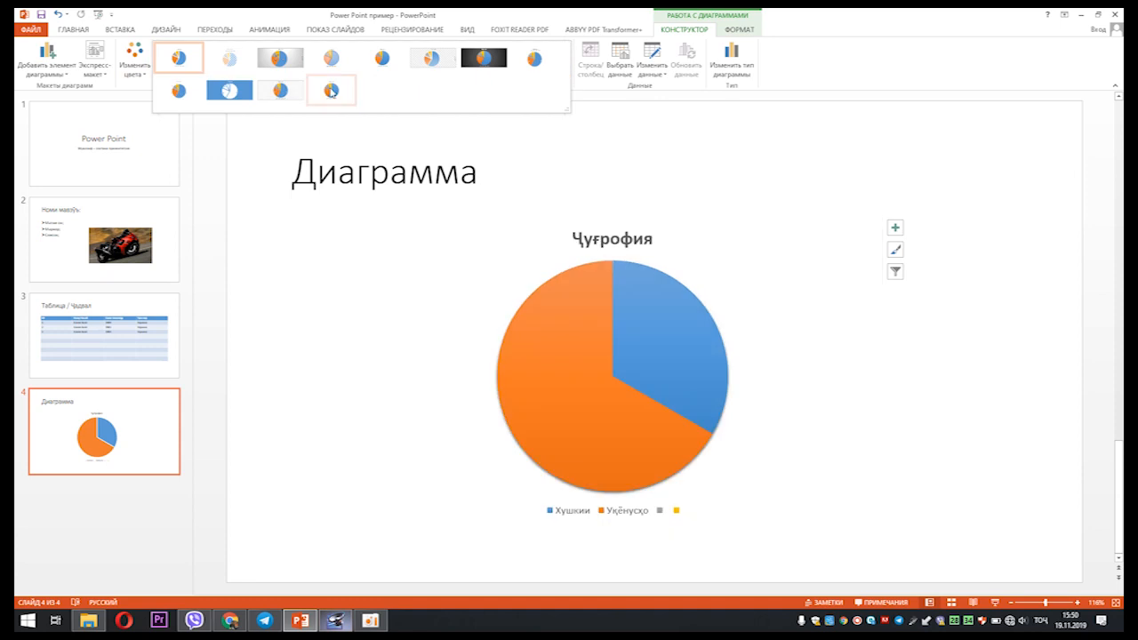
left_click(483, 58)
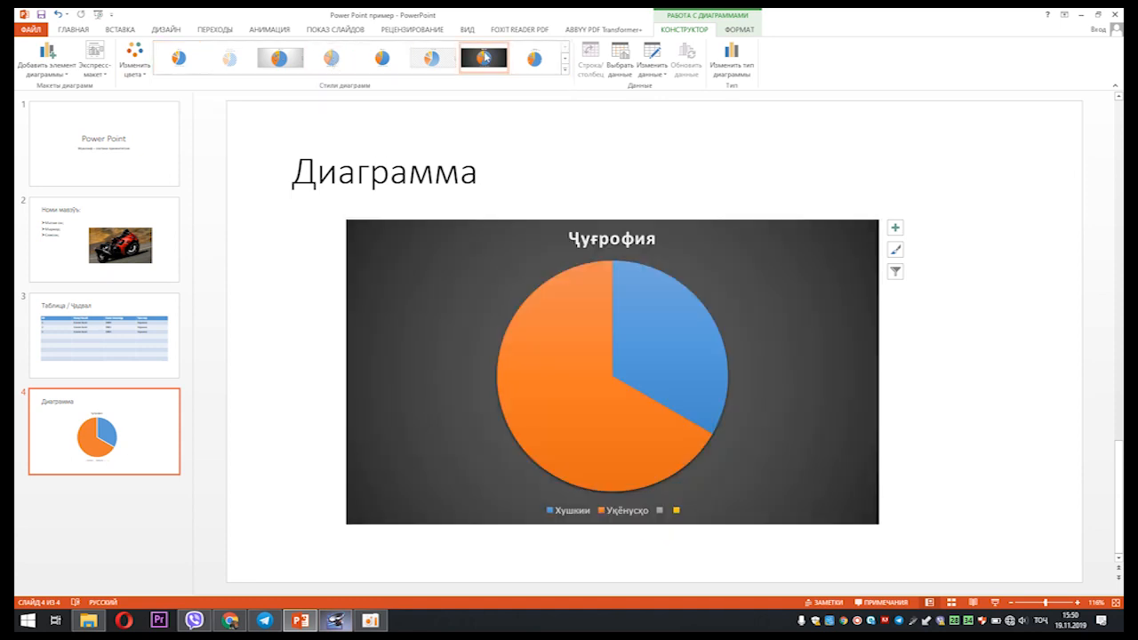
- Change the chart type to the clustered bar chart "Линейчатая с группировкой"
left_click(741, 60)
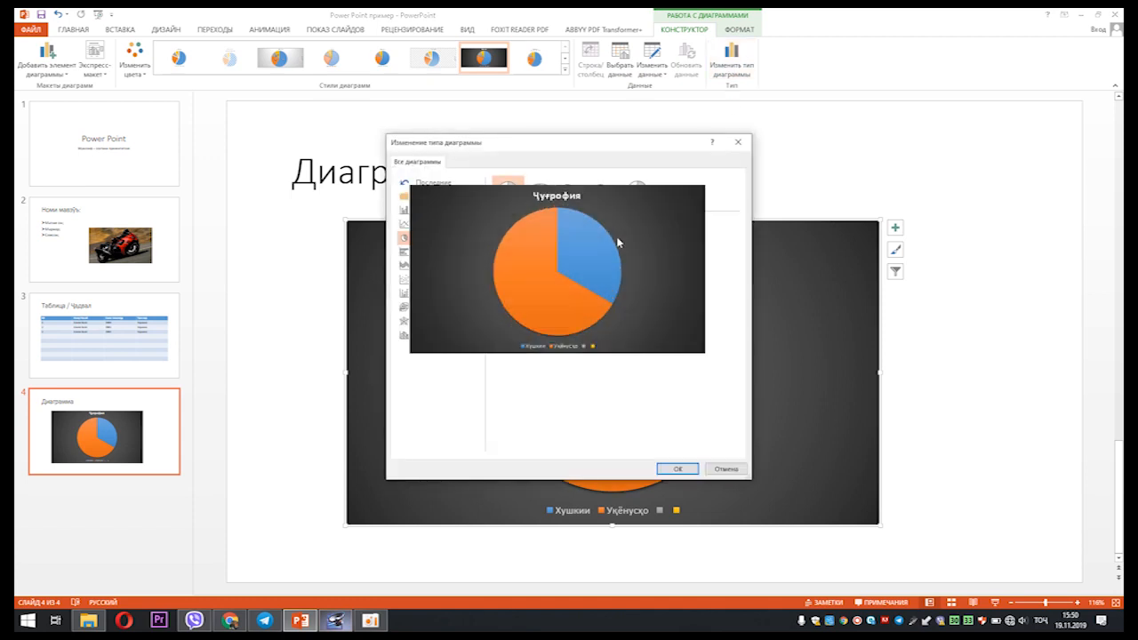
mouse_move(592, 262)
left_click(540, 192)
left_click(575, 195)
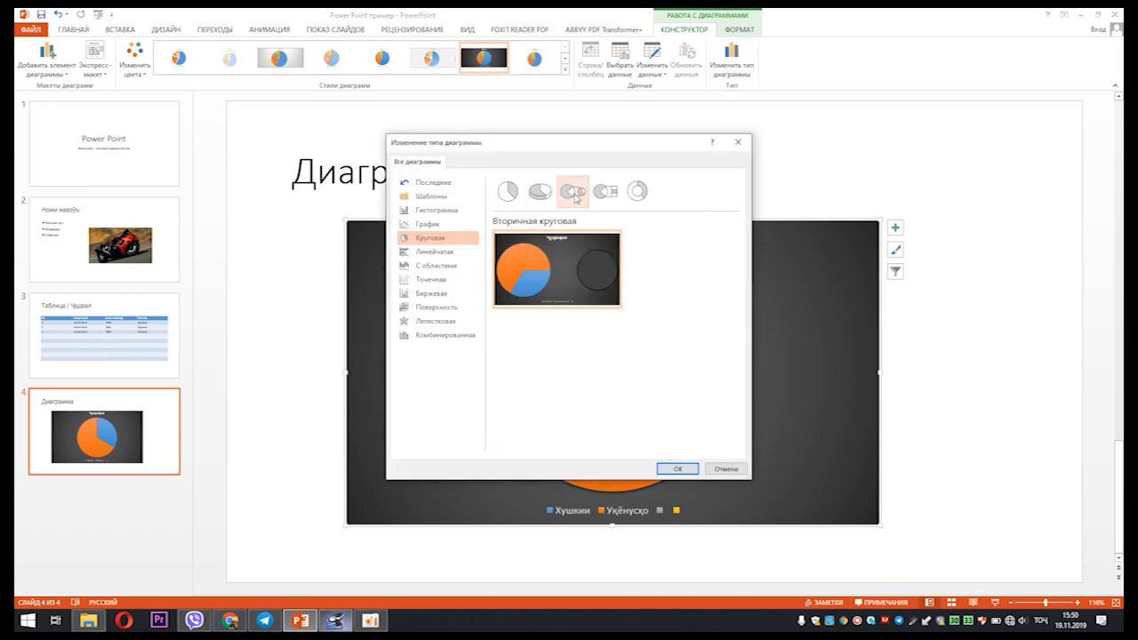
left_click(455, 252)
mouse_move(581, 274)
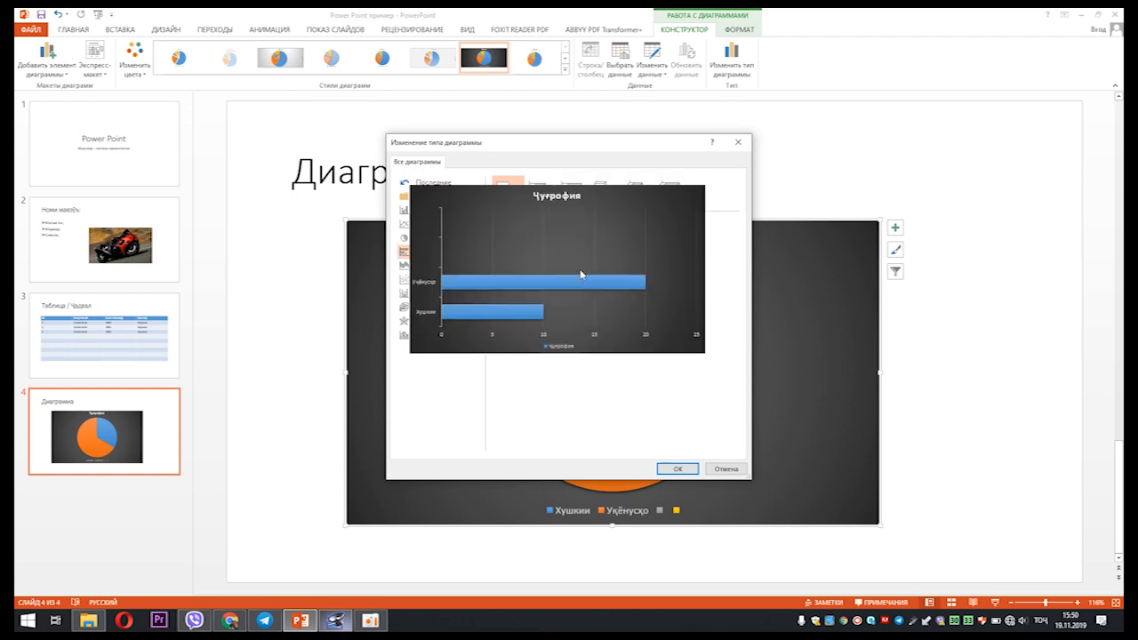
left_click(682, 470)
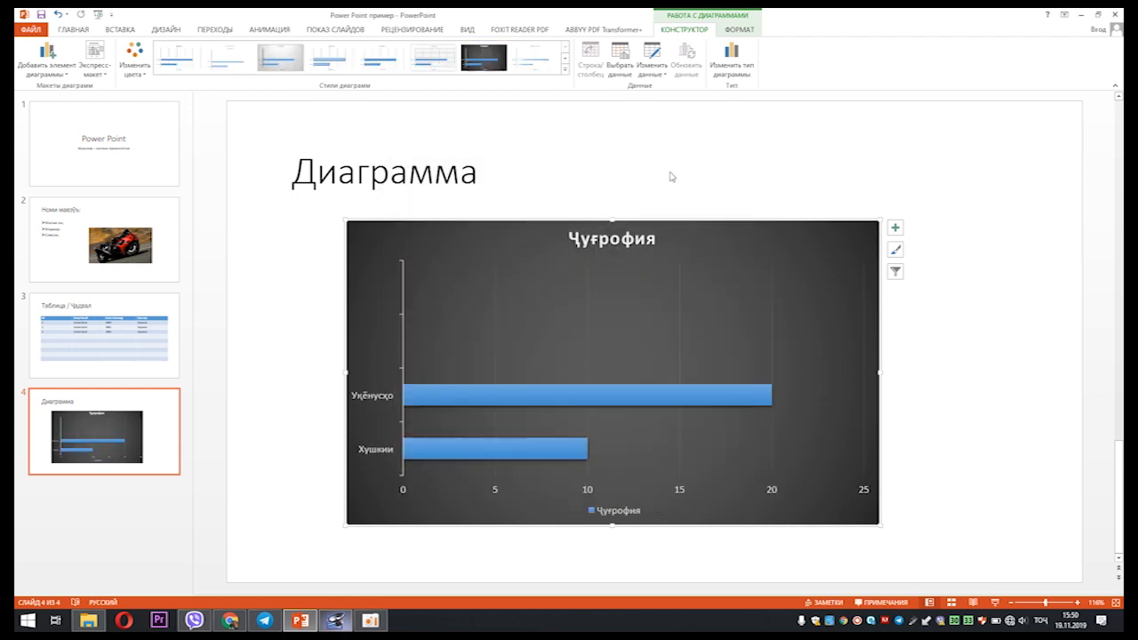
- Change the bar chart back to the pie type "Круговая" and deselect the chart
left_click(731, 64)
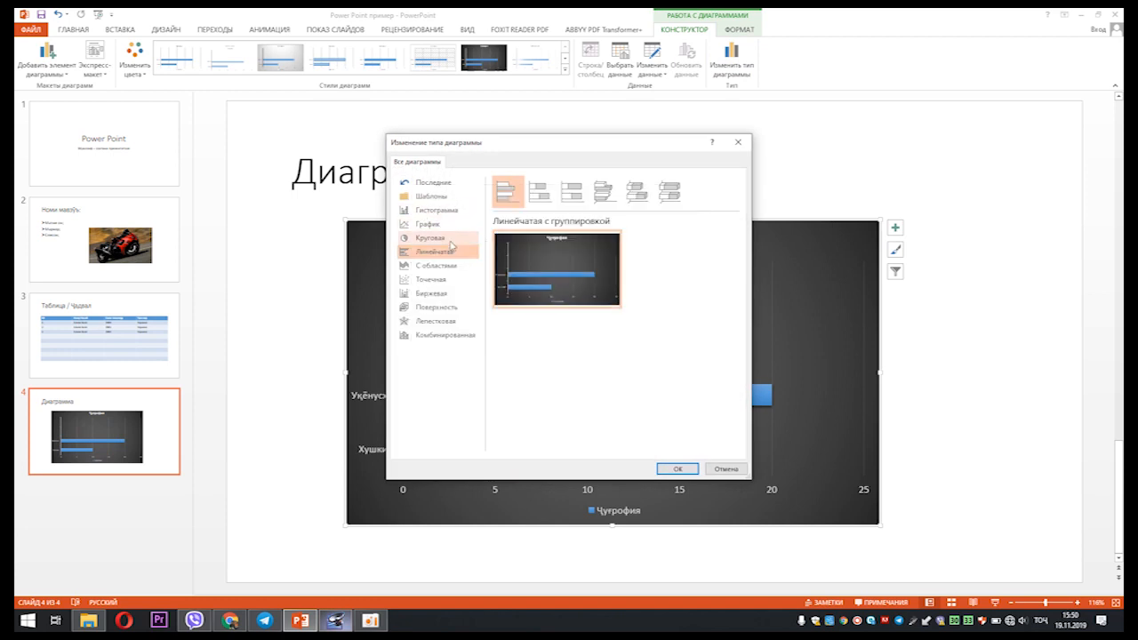
left_click(434, 238)
left_click(677, 469)
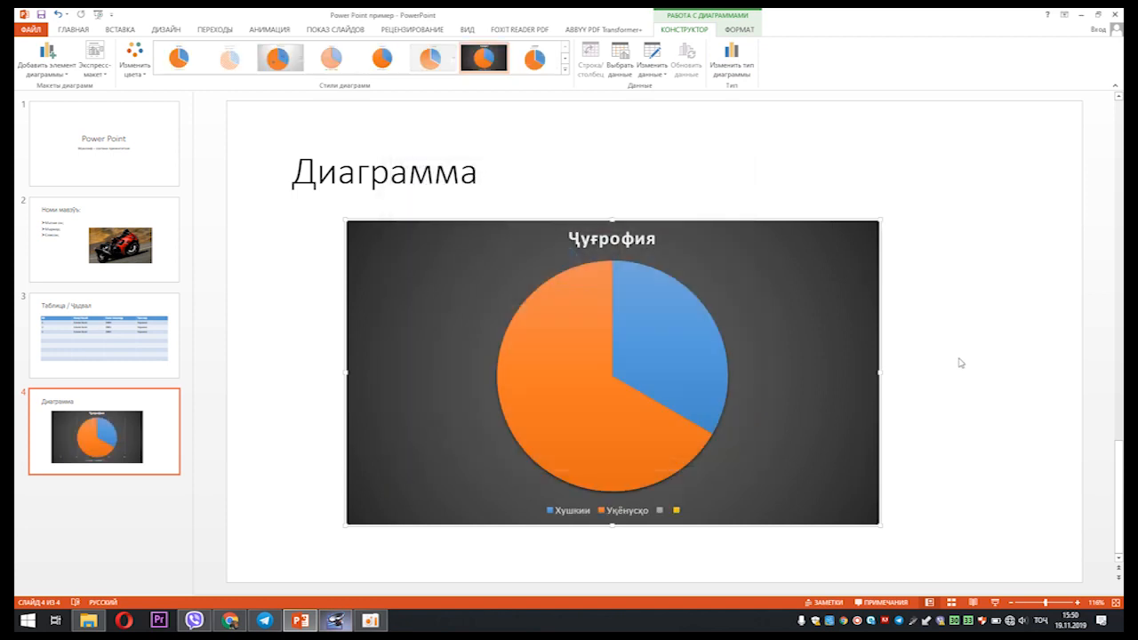
left_click(960, 361)
- Add a fifth slide after the "Диаграмма" slide and place the cursor in its content placeholder
left_click(115, 518)
right_click(115, 518)
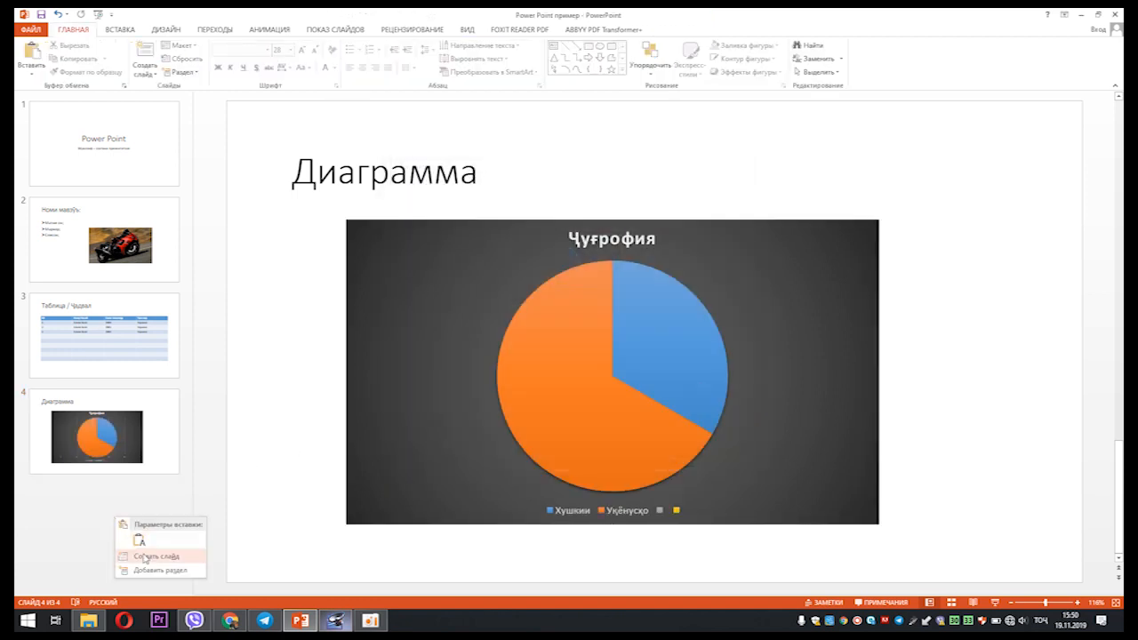
left_click(130, 546)
left_click(654, 393)
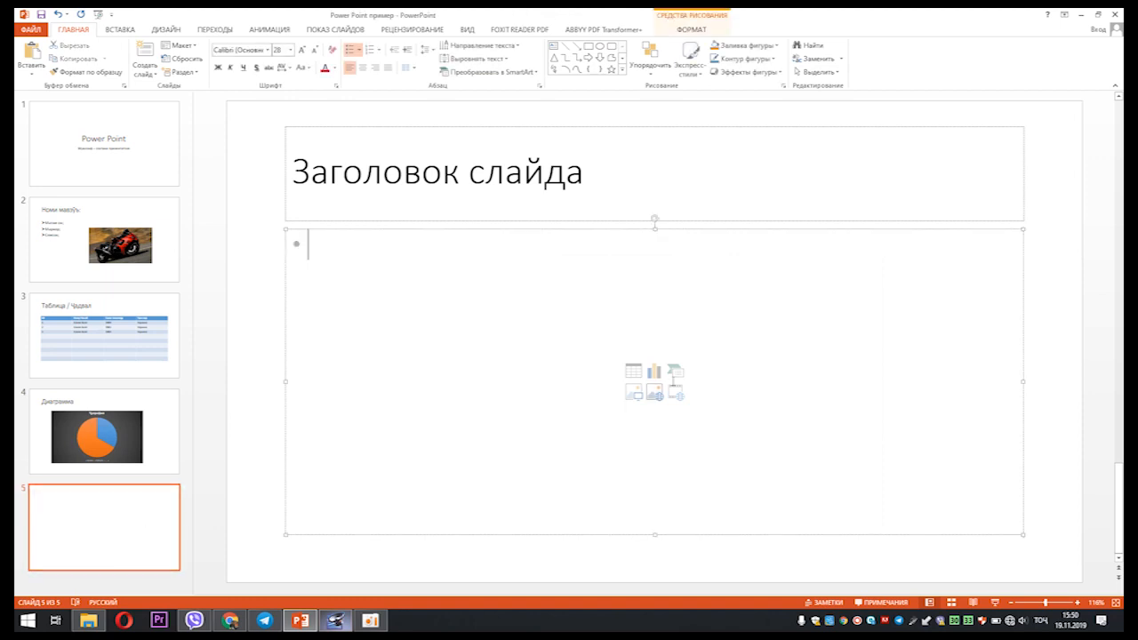